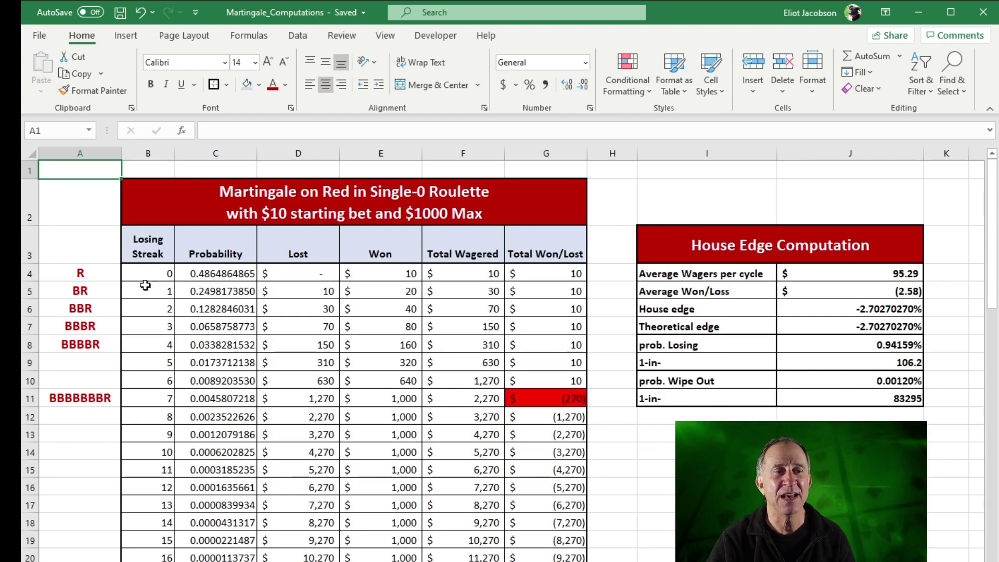
Step: Compare the red/black outcome sequences in column A with the Losing Streak counts, from zero losses through seven
click(98, 272)
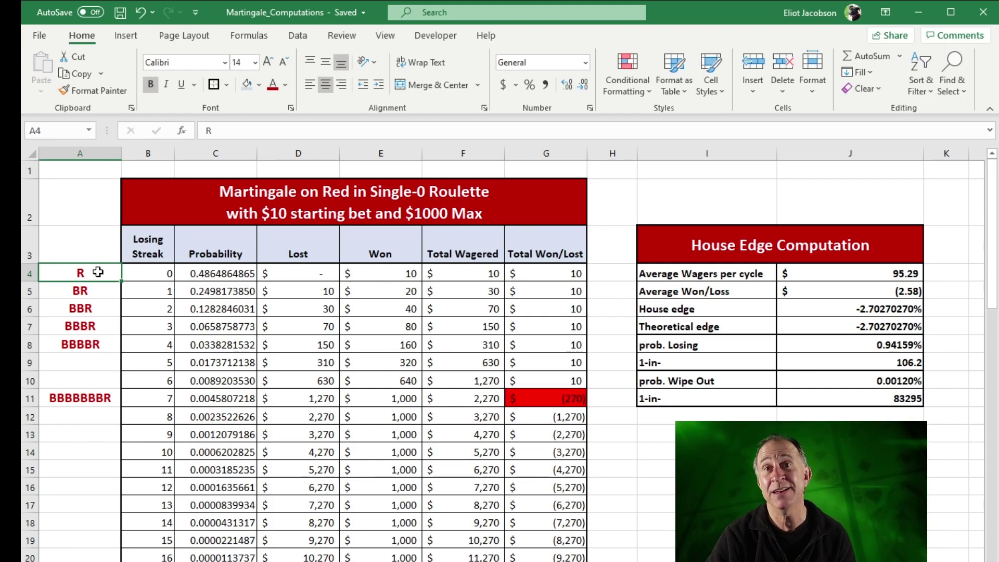
click(138, 291)
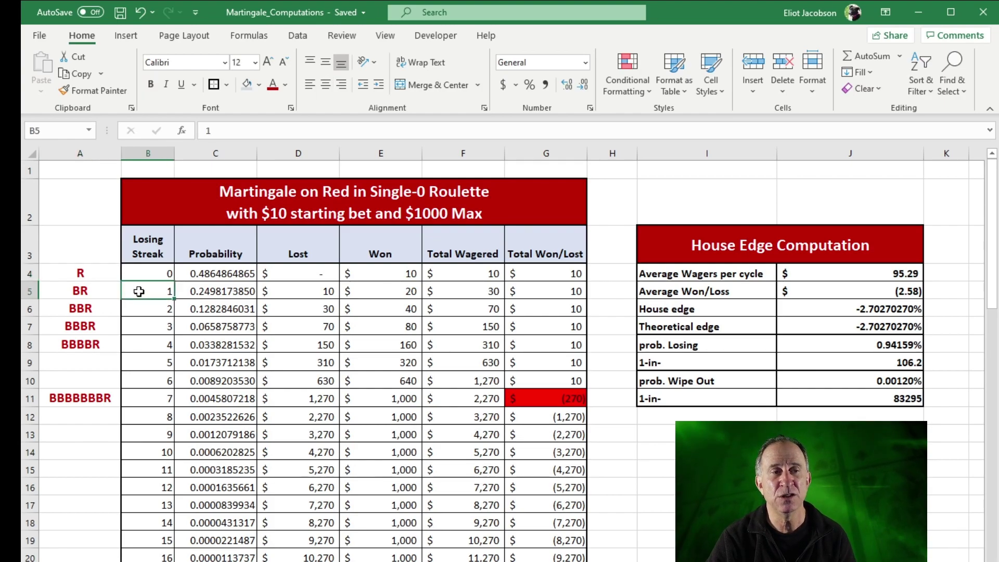
click(95, 290)
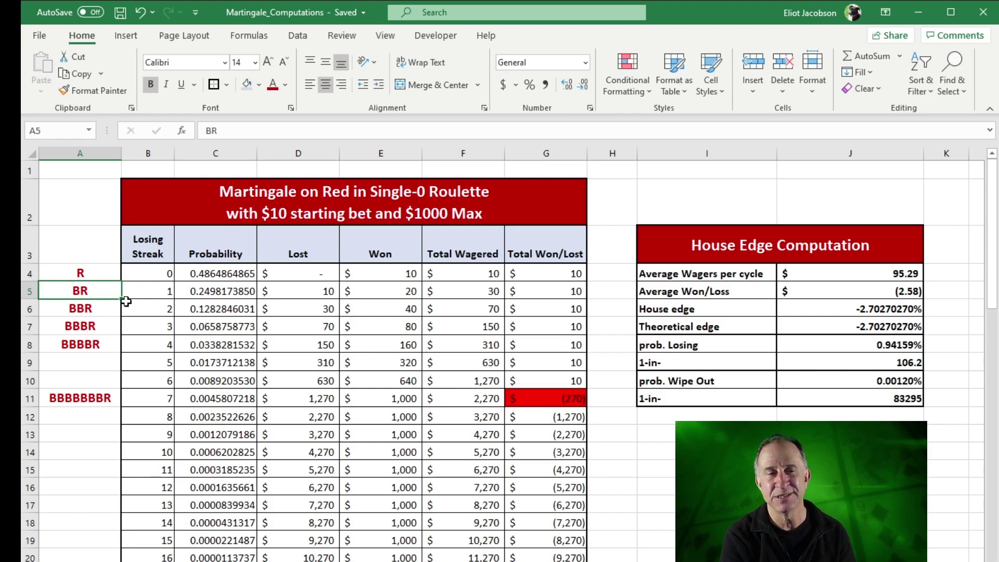
click(162, 311)
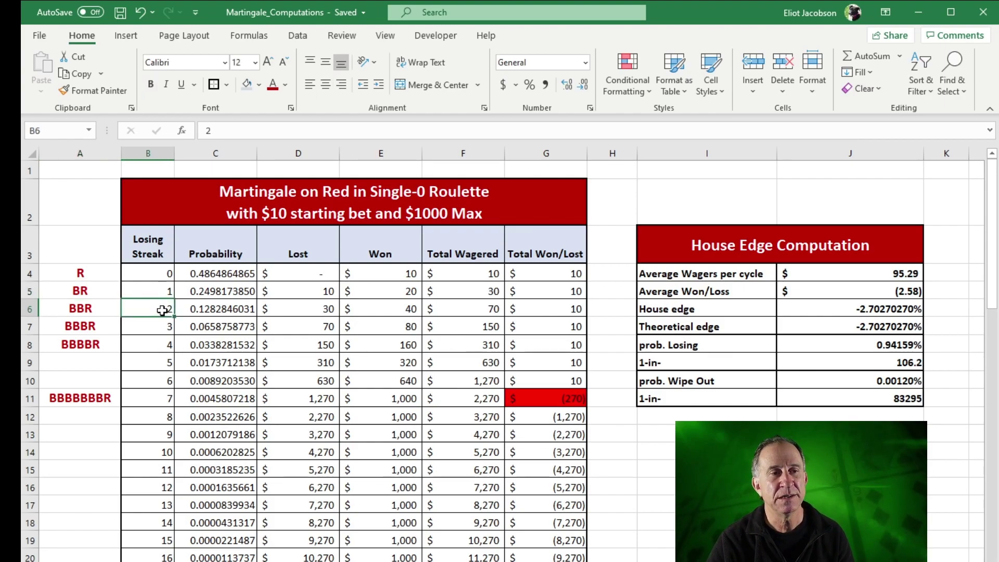
click(96, 306)
click(134, 325)
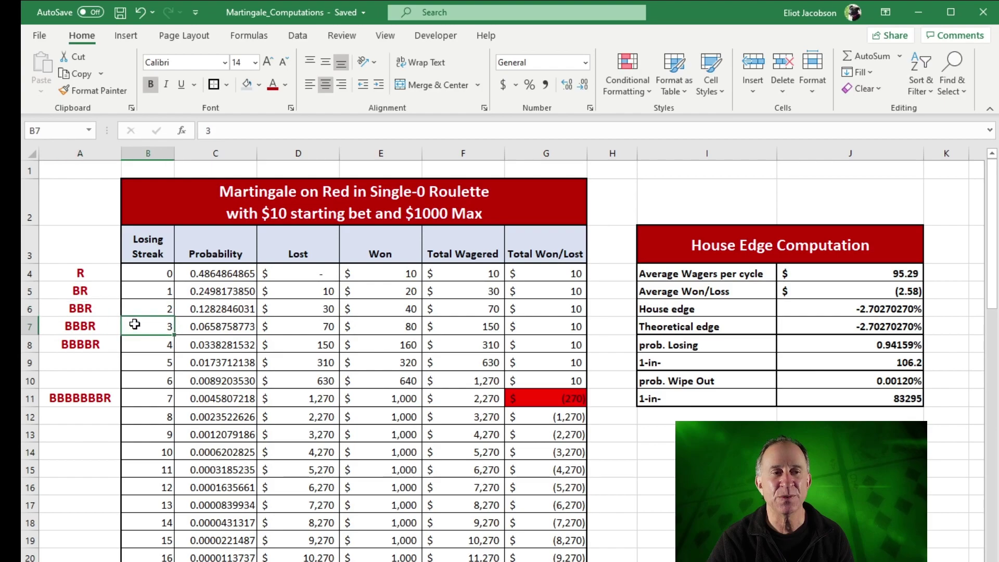
click(132, 346)
click(145, 396)
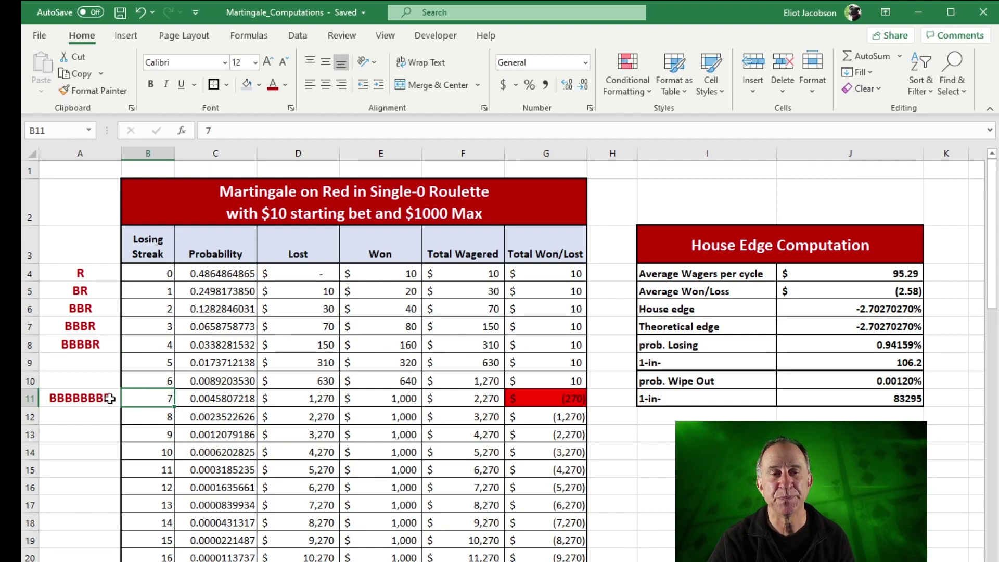
Step: Look through the whole Martingale table down to the losing streak of 100 and return to its header
scroll(157, 396, down, 4)
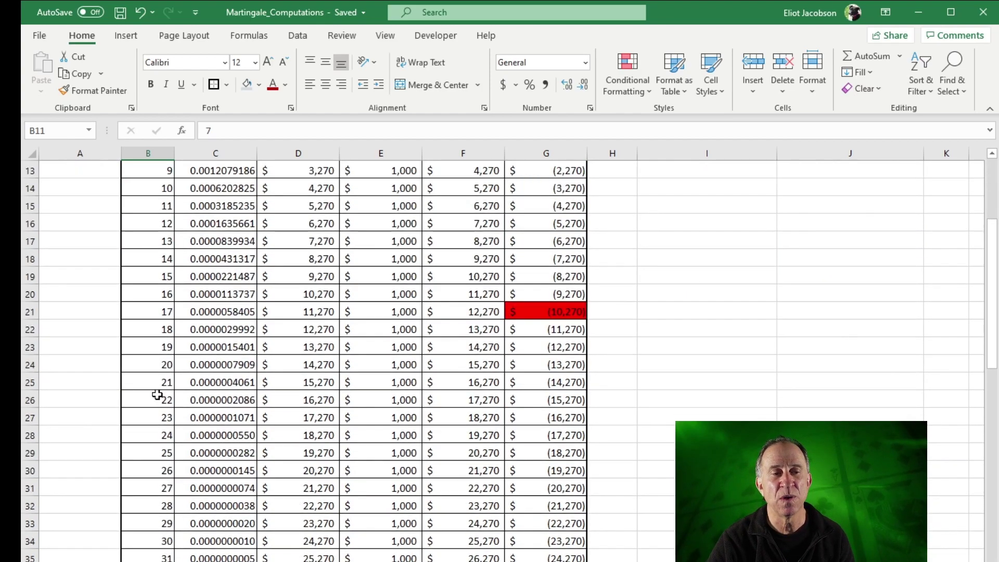
scroll(157, 396, down, 20)
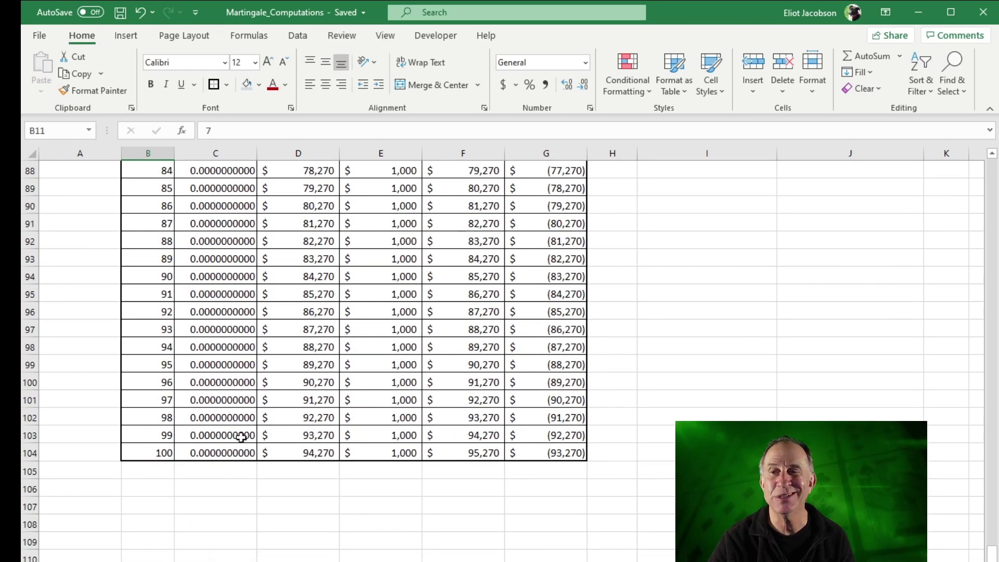
scroll(253, 439, up, 20)
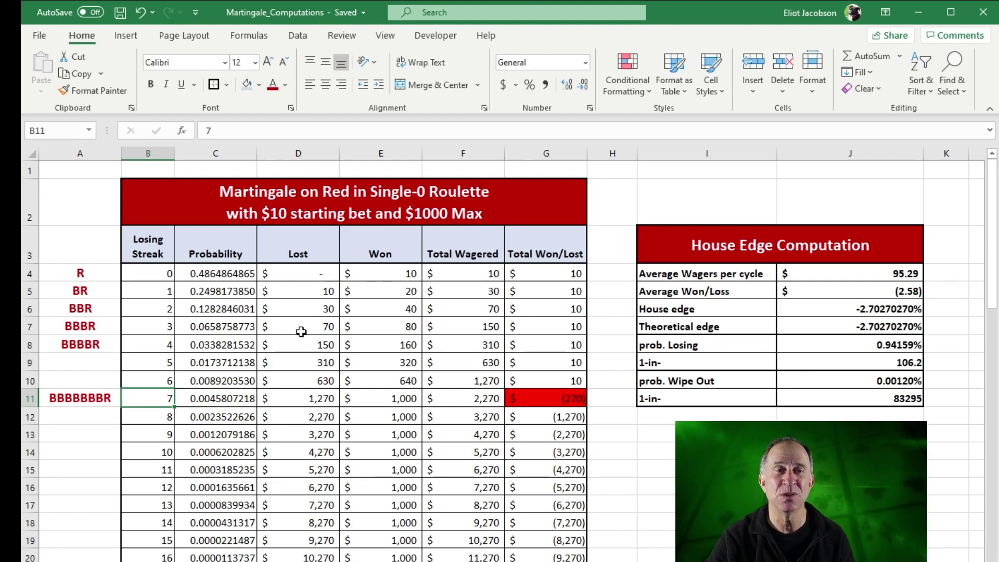
Step: Examine the probability formula for the BBBBR sequence in C8, including its (18/37) factor, (19/37) power and the streak exponent from B8
click(250, 278)
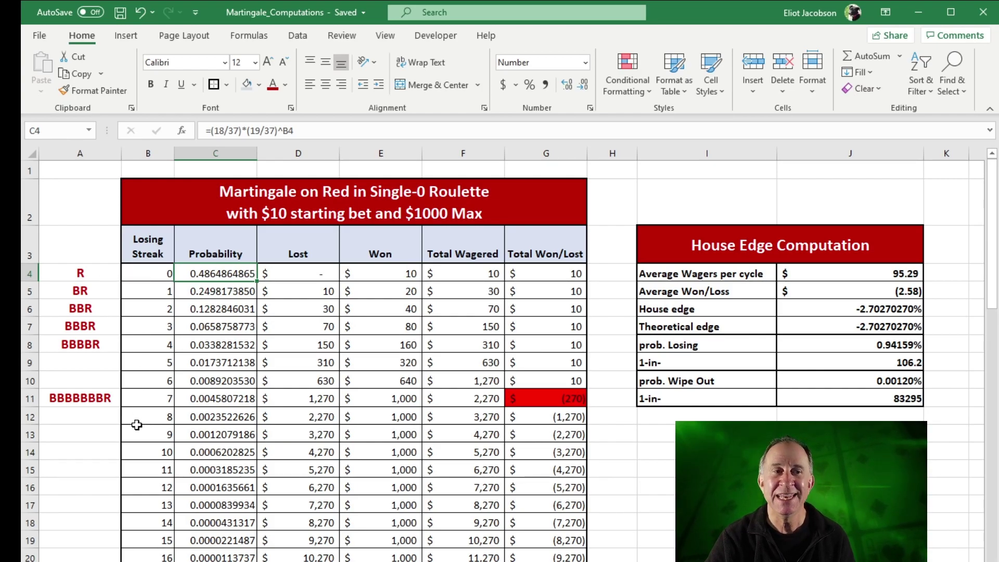
click(73, 344)
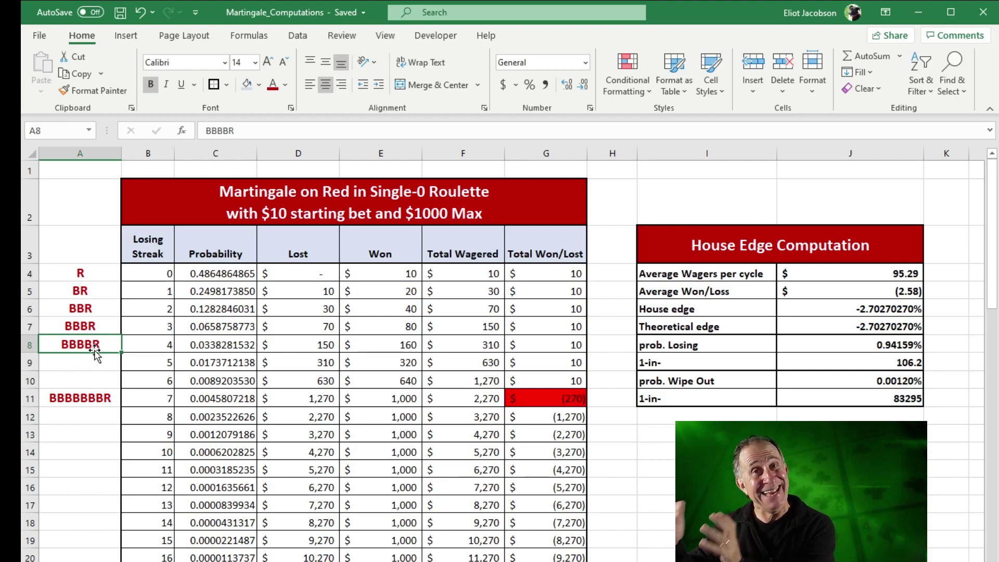
click(238, 345)
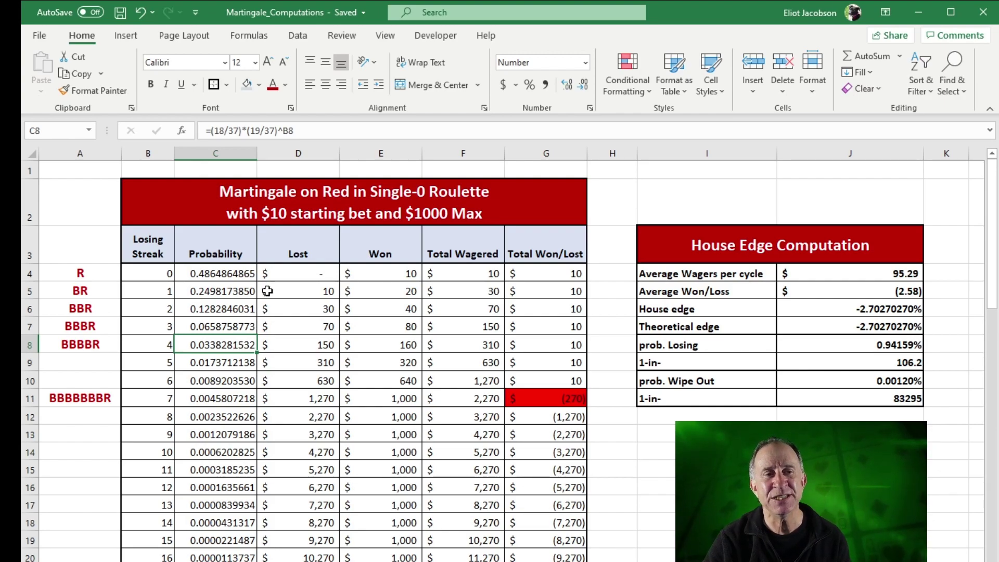
drag(245, 130, 211, 130)
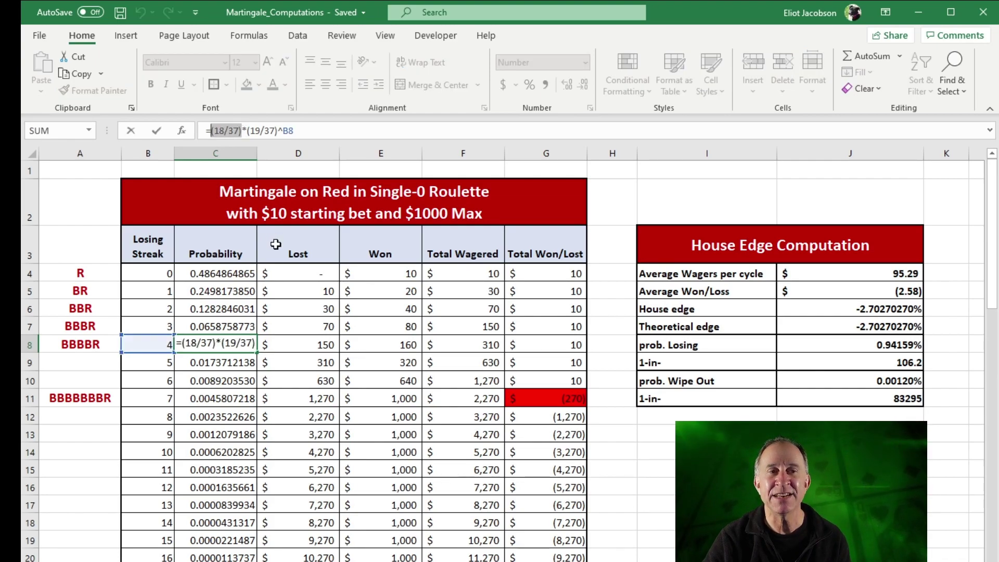
drag(296, 130, 247, 131)
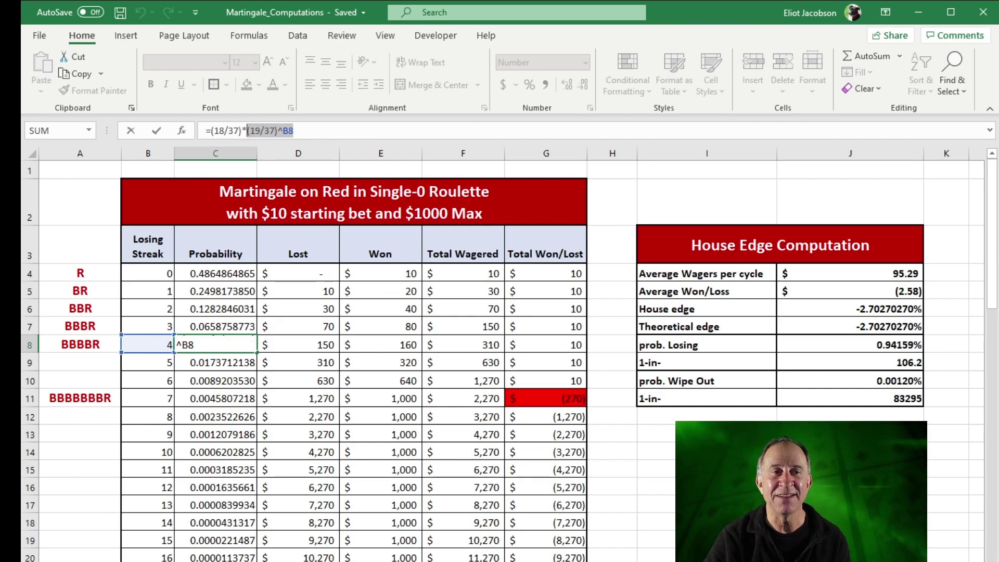
drag(313, 130, 285, 133)
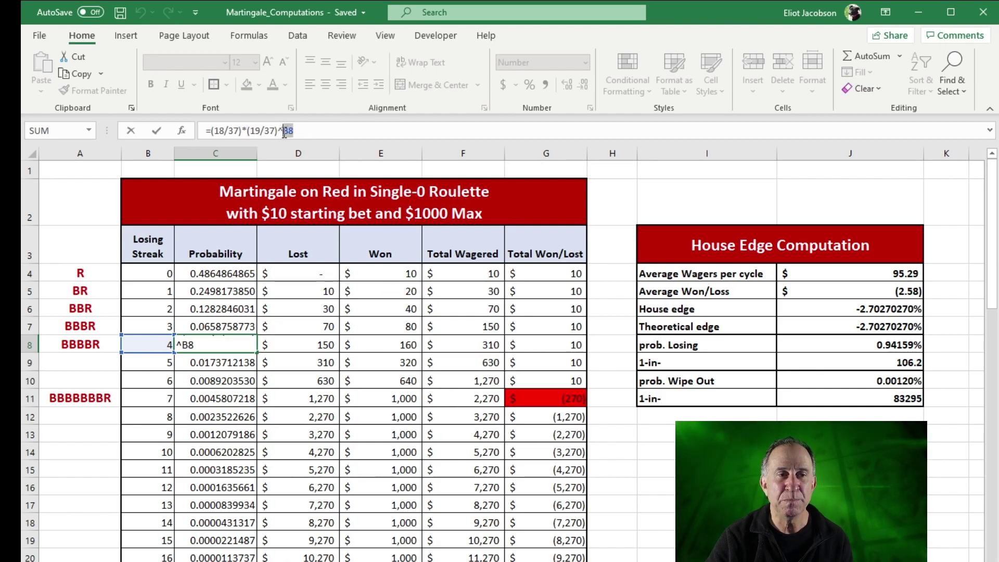
click(158, 344)
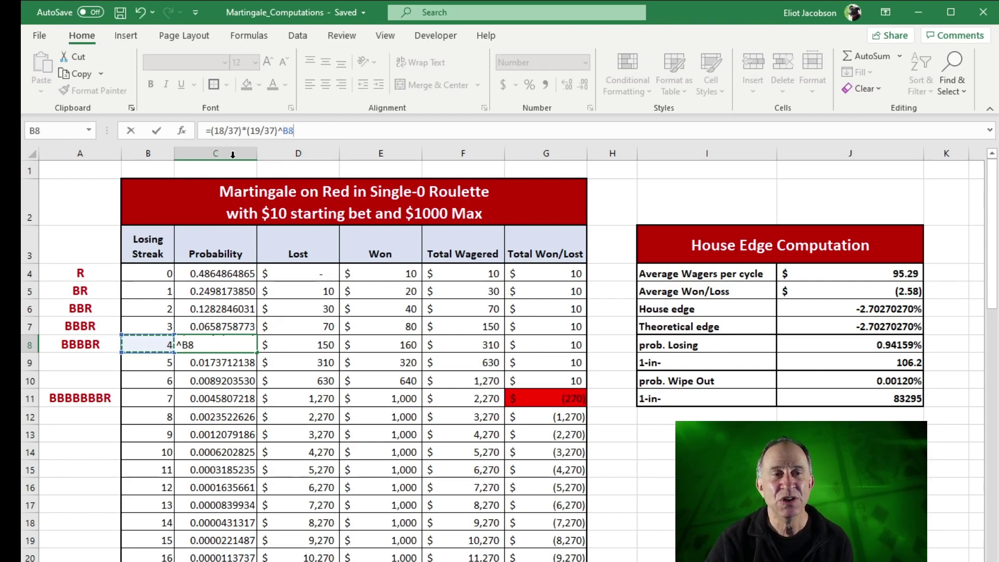
drag(321, 132, 249, 134)
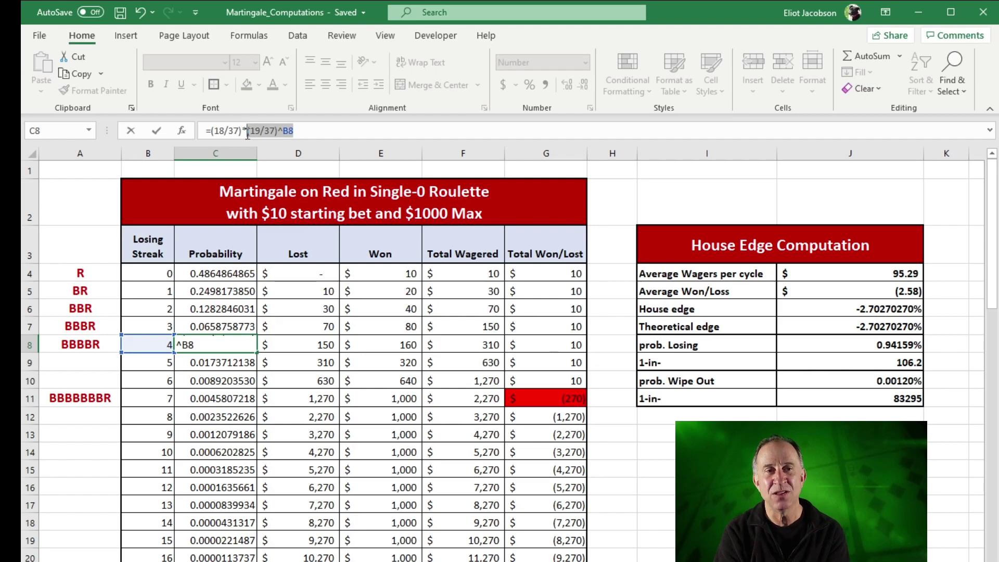
drag(246, 130, 212, 127)
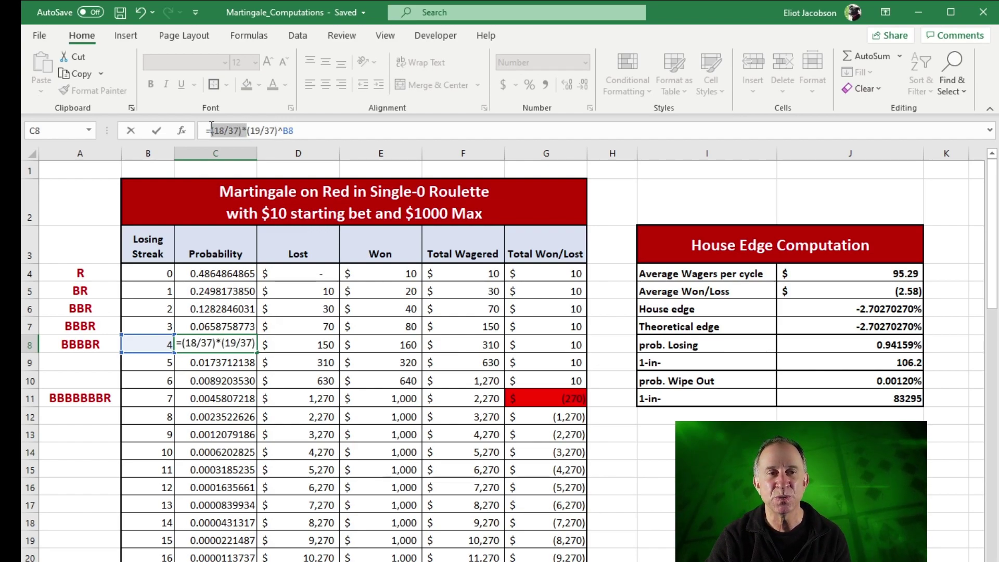
click(157, 130)
Step: Review the Probability formulas row by row from C4 down to C13, including the full expression in C13
click(205, 276)
key(Down)
key(Down)
key(Down)
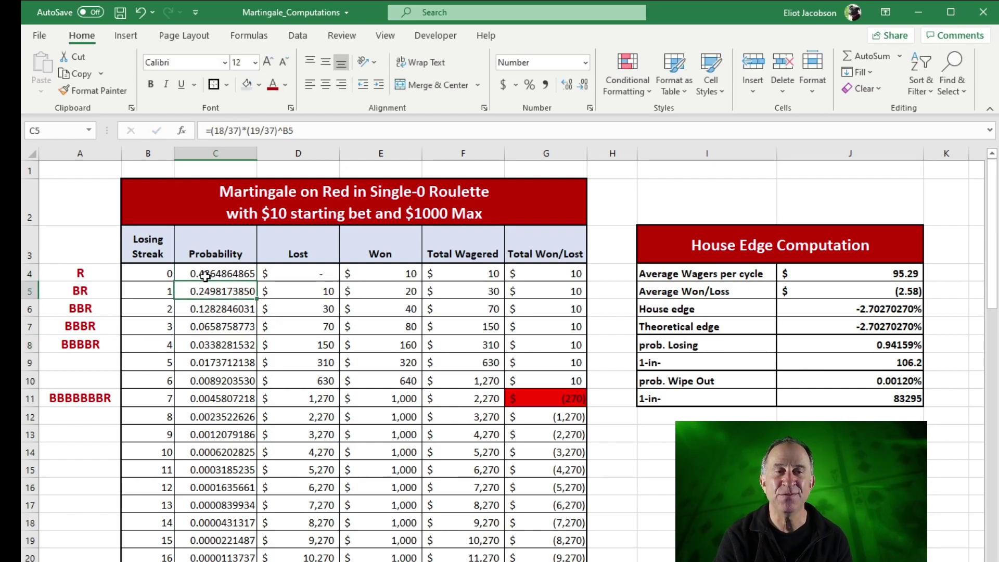
key(Down)
key(Down)
key(Down)
key(Down)
key(Down)
key(Down)
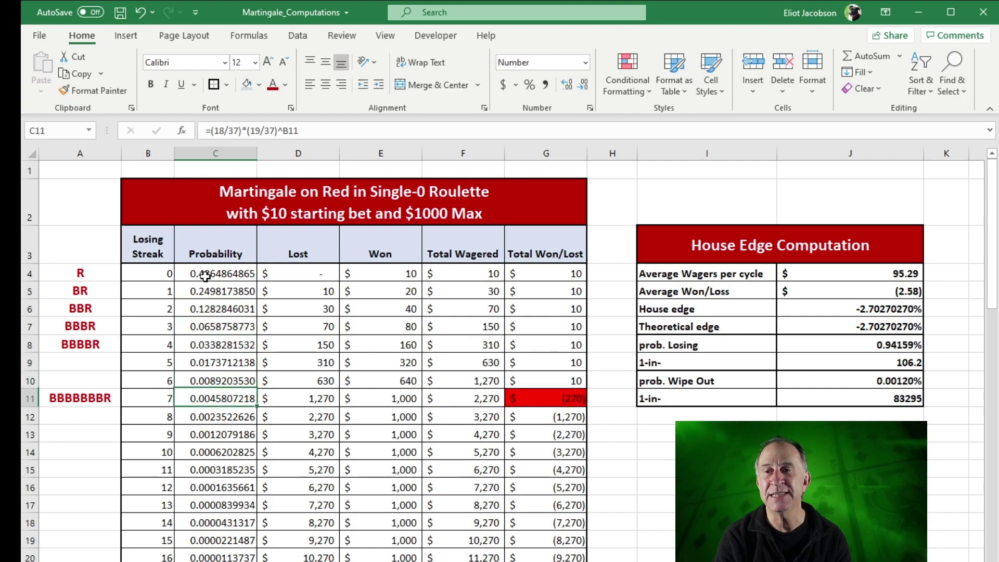
drag(300, 130, 211, 132)
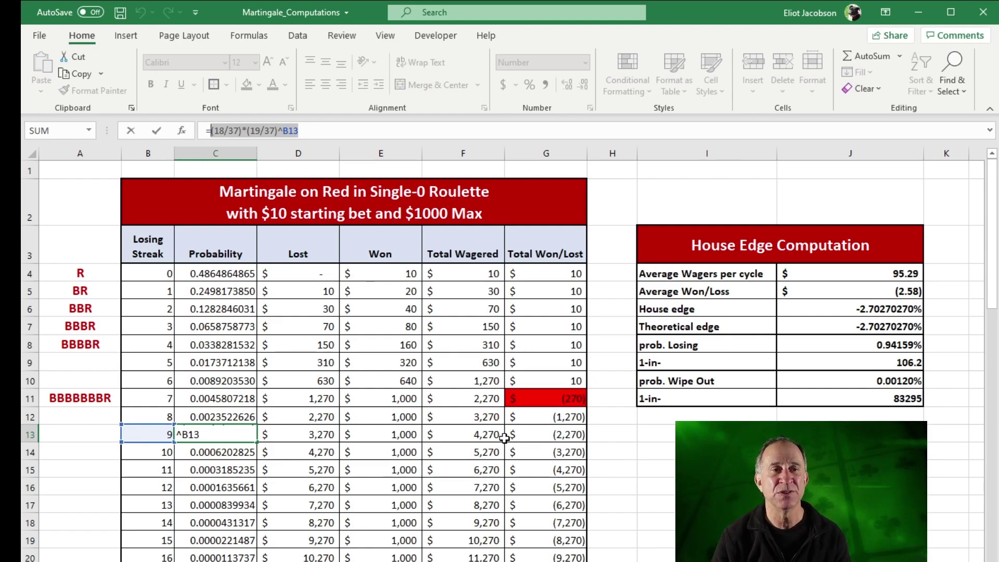
click(156, 131)
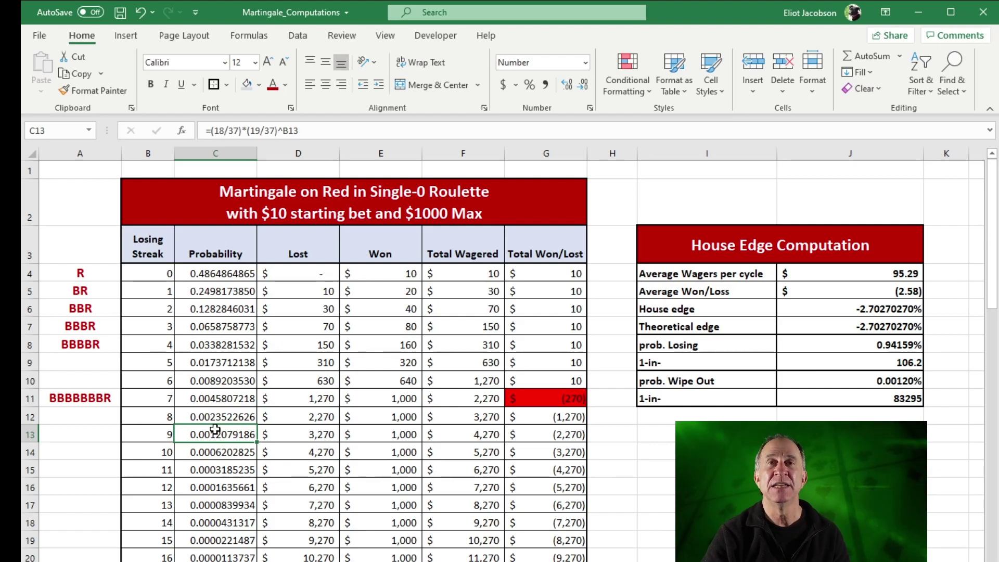
Step: Examine the Lost amounts from D4 down to D11, comparing them with the Won amounts for the shorter losing streaks
click(312, 269)
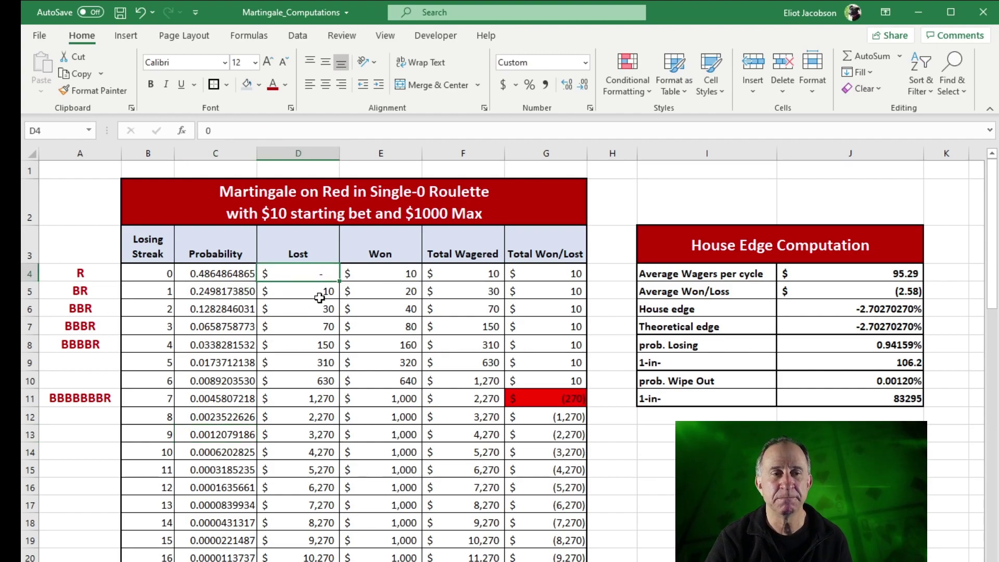
click(319, 291)
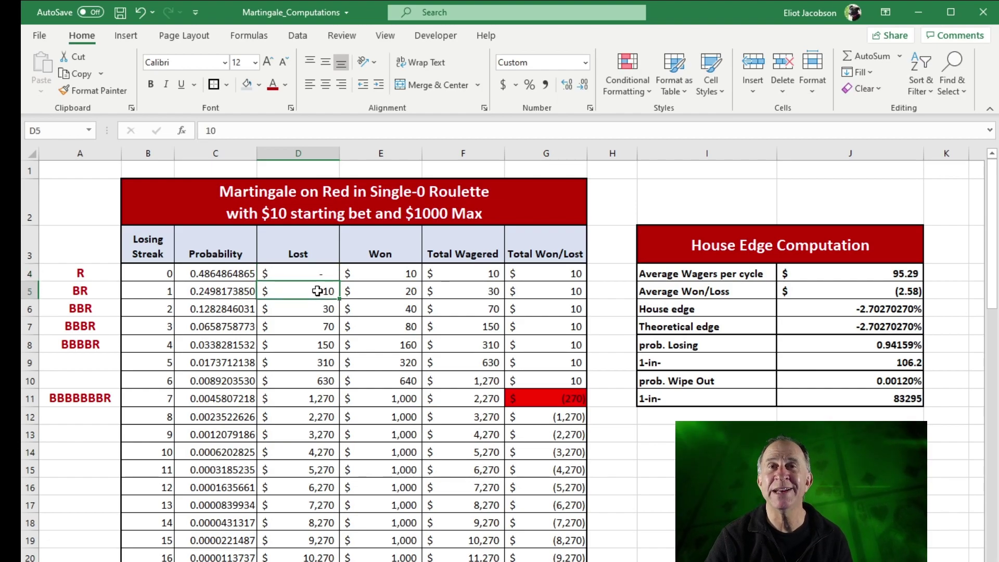
click(369, 292)
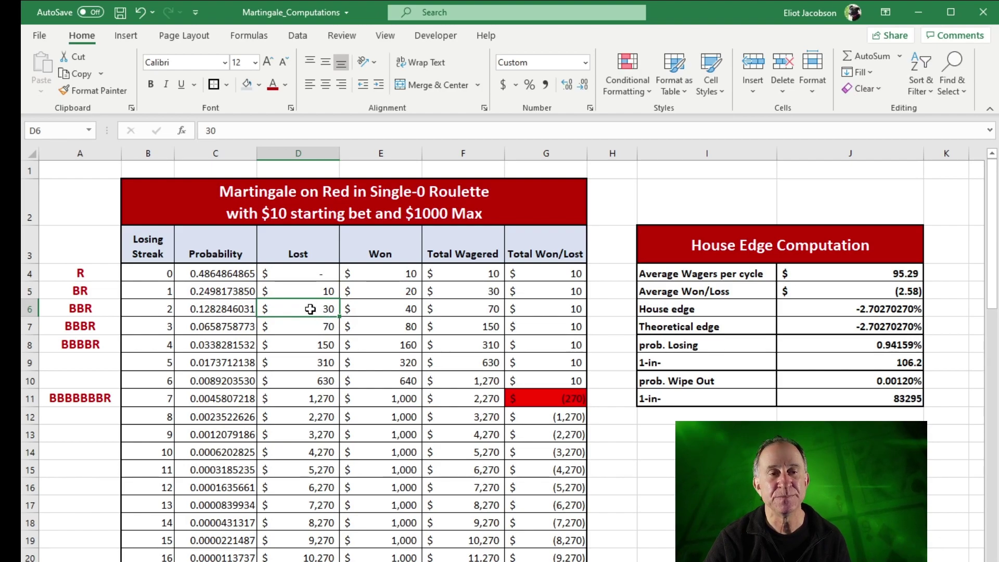
click(381, 308)
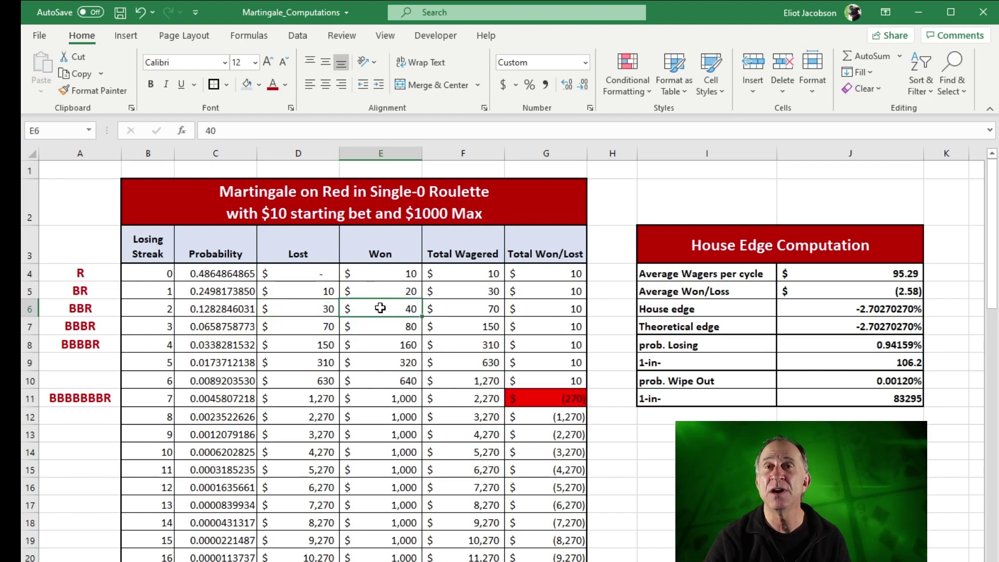
click(311, 327)
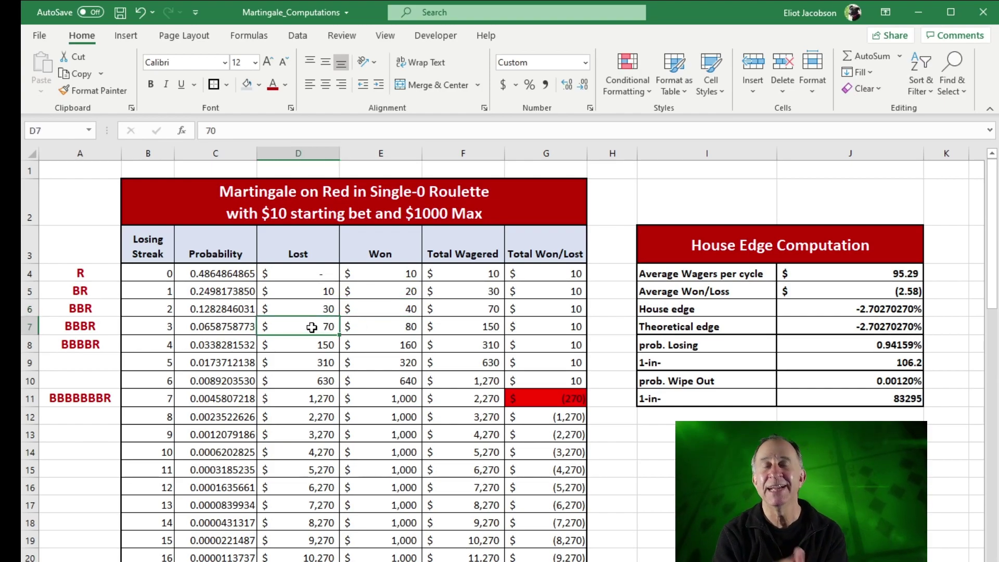
key(Down)
key(Down)
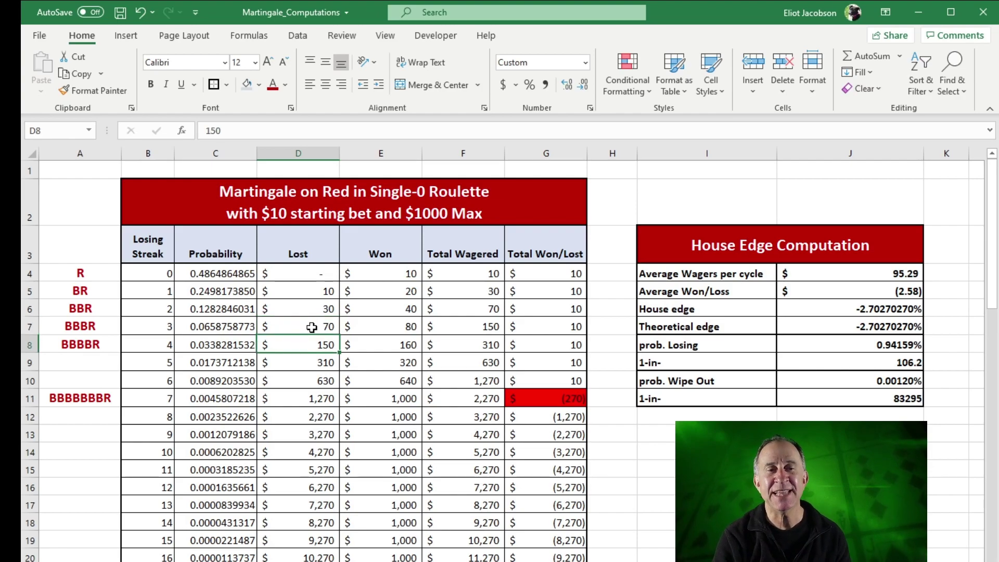
key(Down)
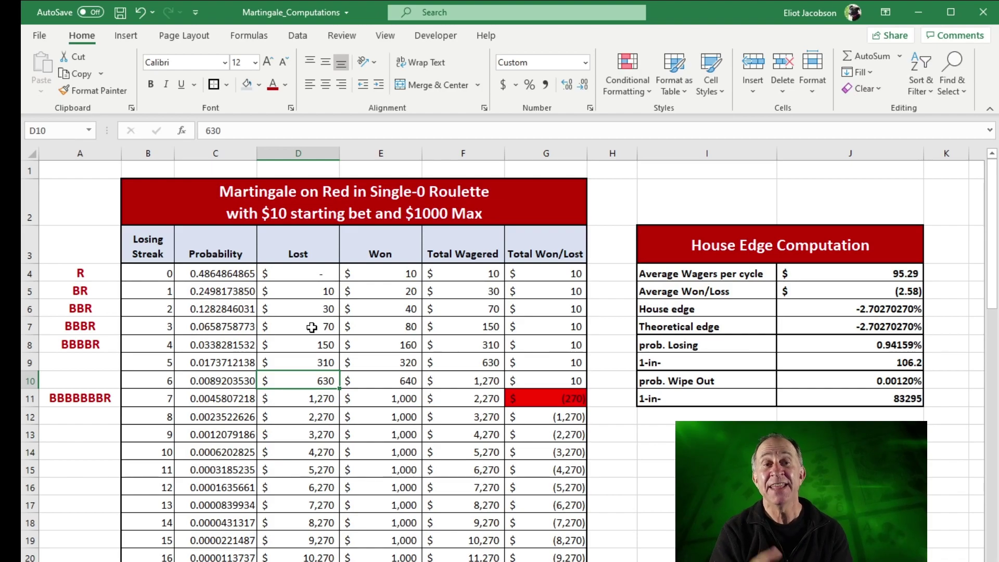
key(Down)
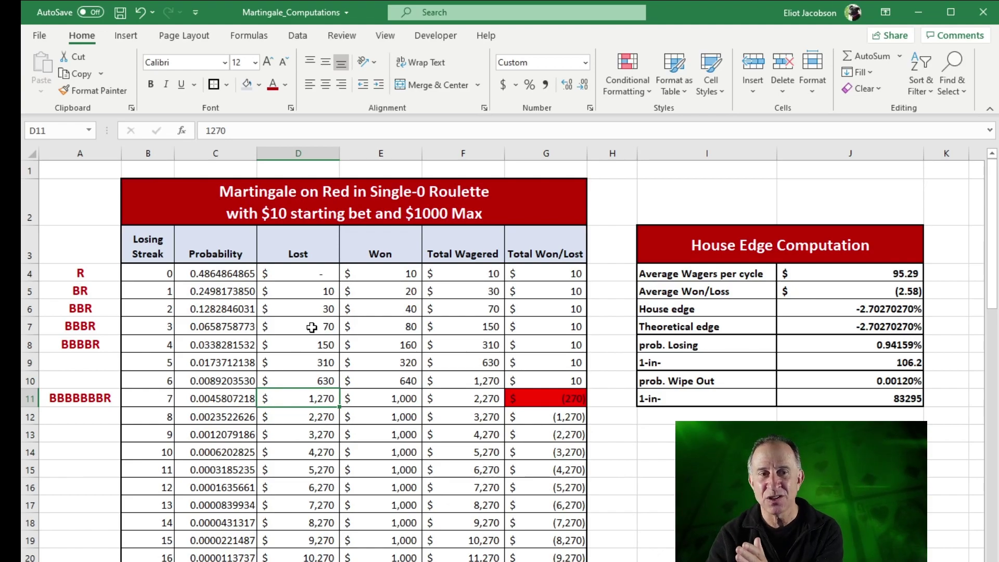
Step: Compare the Lost and Won amounts in row 11 and check how Lost grows through D13 at the $1000 maximum bet
click(382, 392)
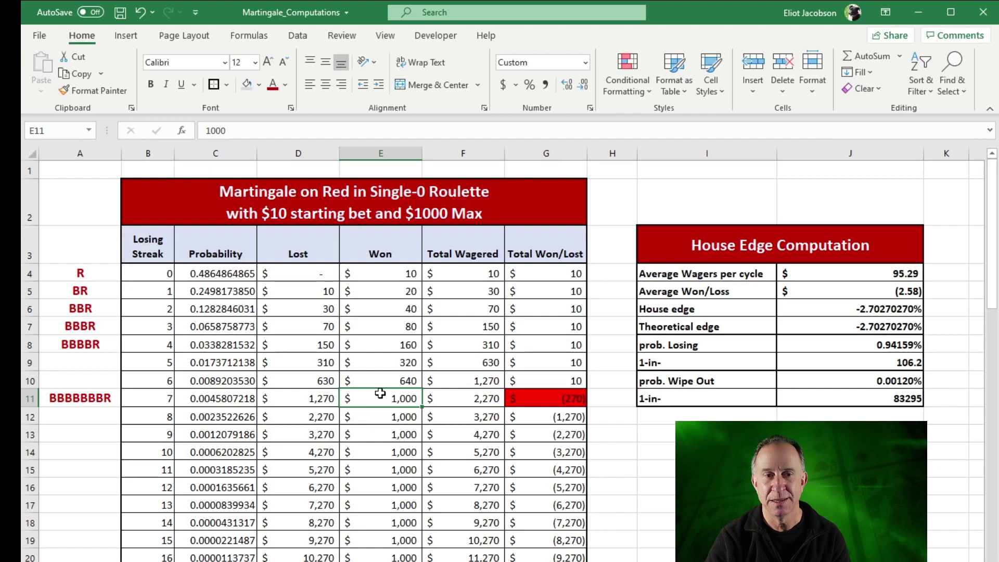
drag(310, 395, 353, 395)
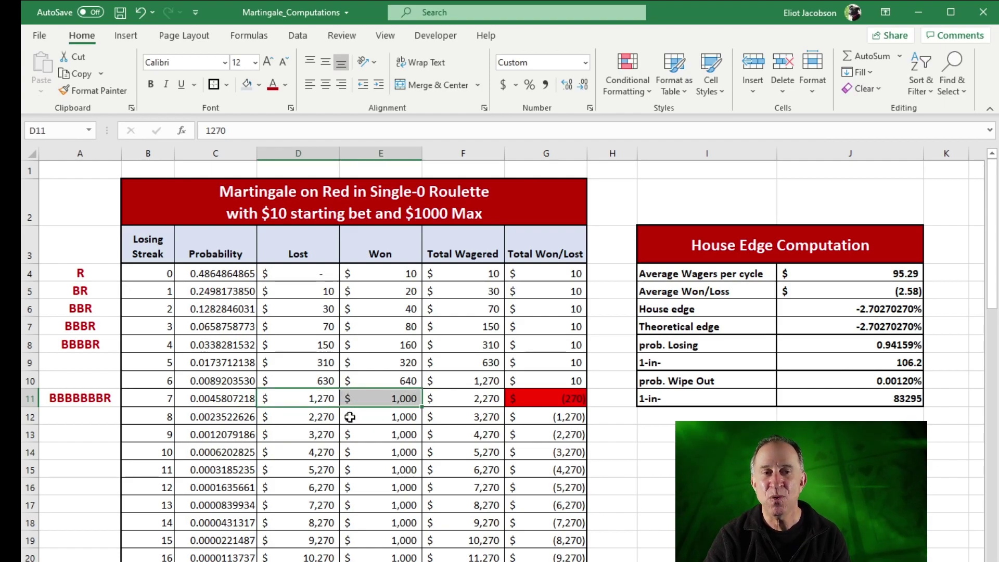
click(368, 401)
click(317, 397)
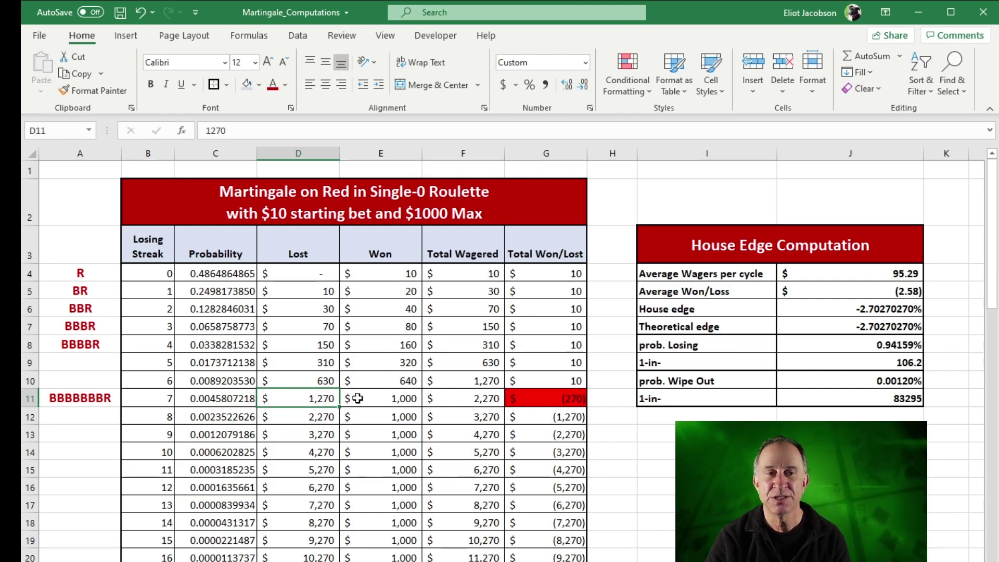
click(323, 417)
click(323, 398)
click(319, 419)
click(316, 433)
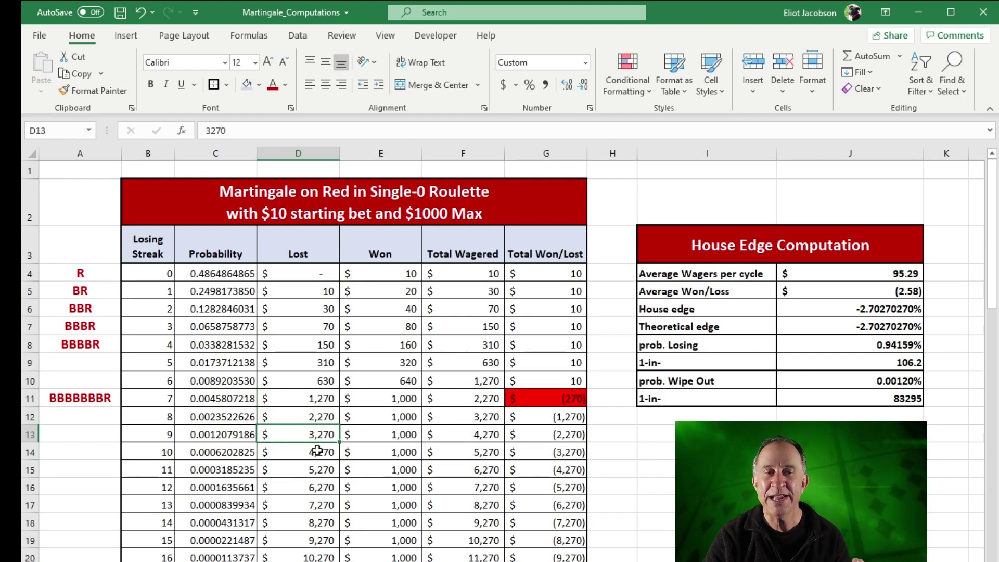
click(322, 399)
click(318, 417)
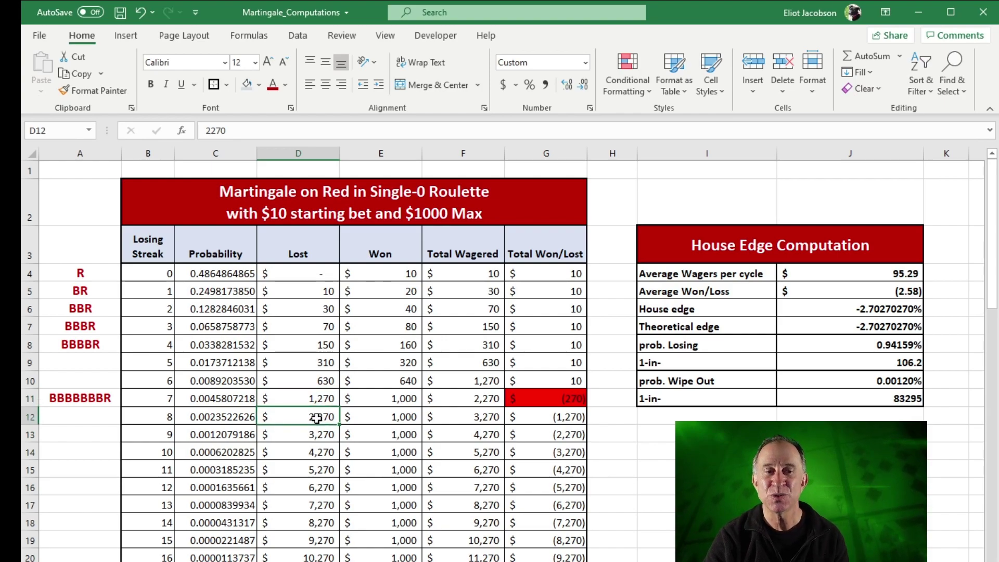
Step: Check how the Lost amounts grow row by row from D13 down to D17
click(318, 435)
click(319, 452)
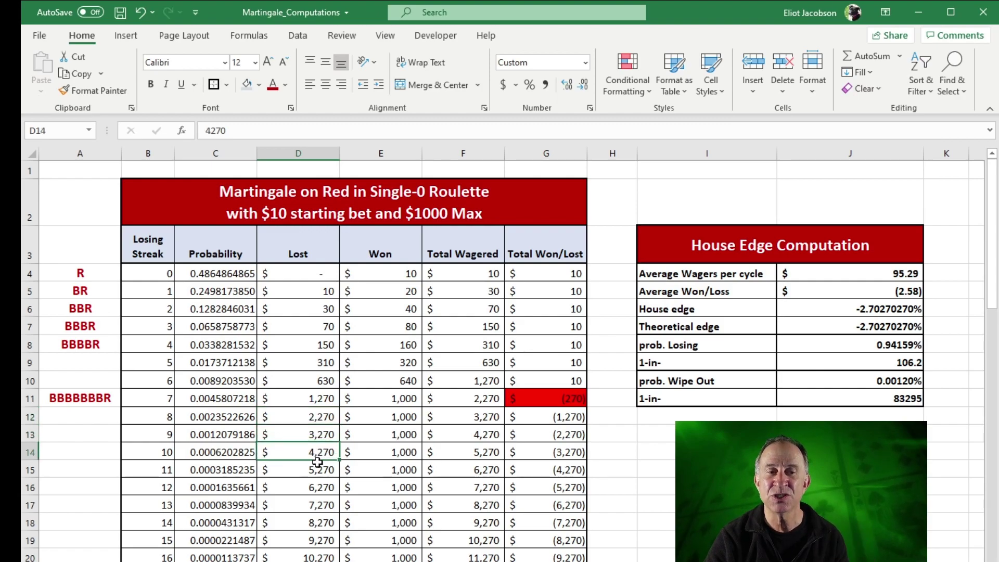
click(319, 470)
click(318, 488)
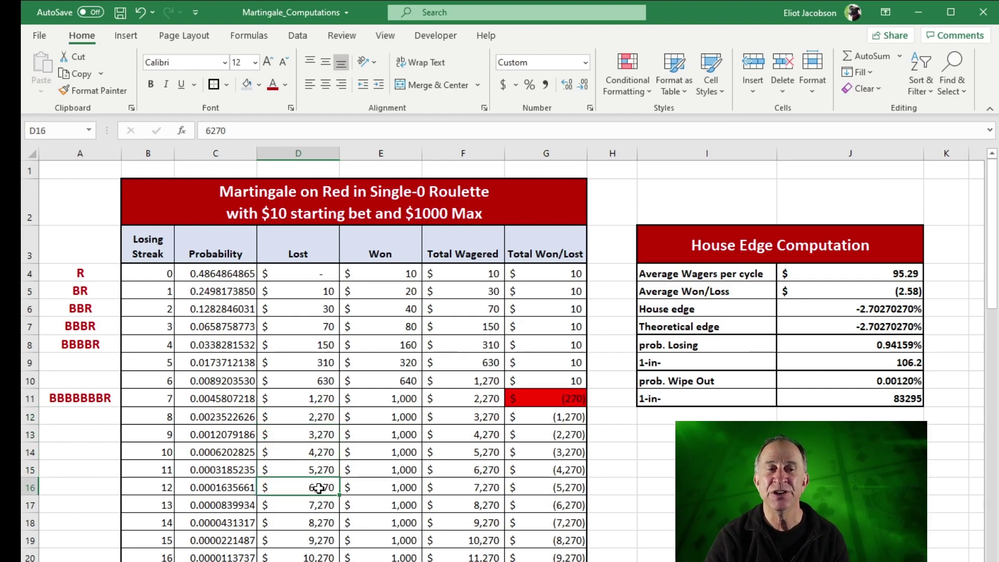
click(317, 503)
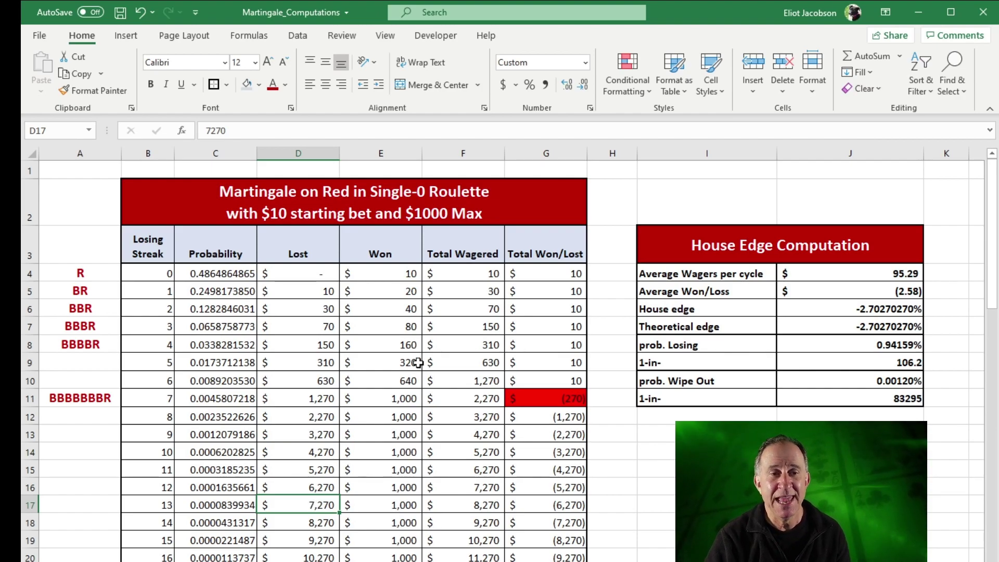
Step: Review the Won amounts from E11 down to E18 for streaks at the $1000 maximum bet
click(393, 399)
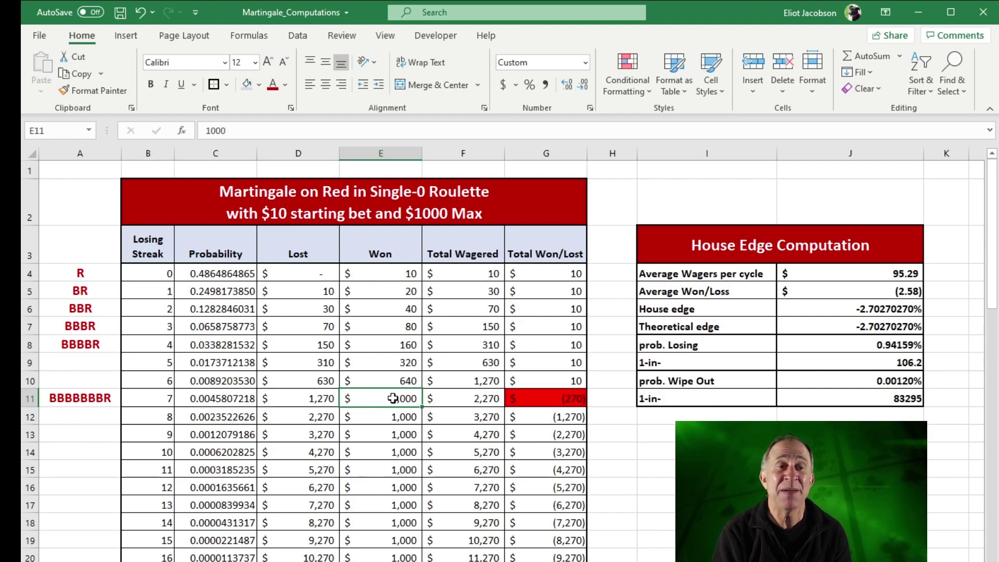
key(Down)
key(Down)
key(Down)
key(Down)
key(Down)
key(Down)
key(Down)
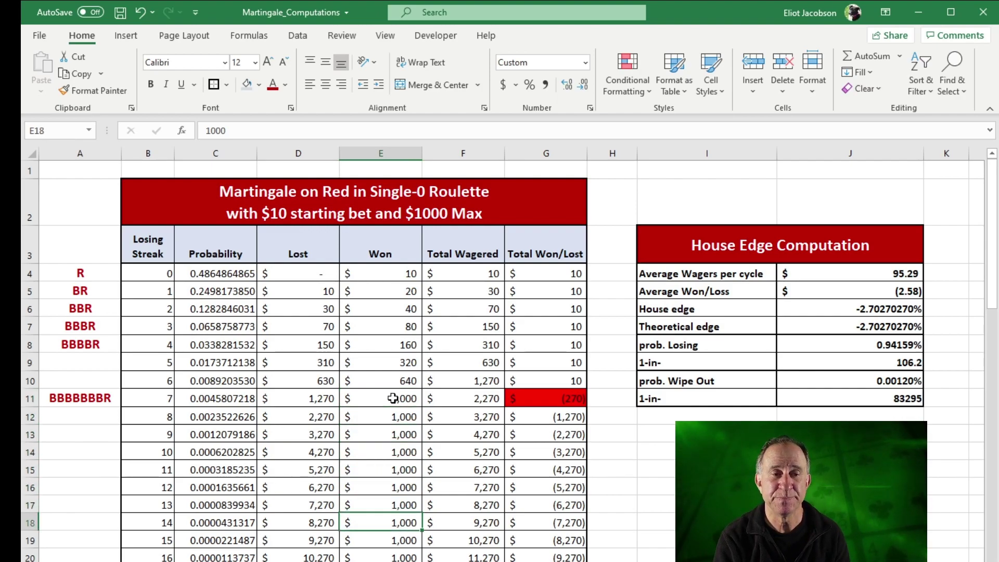
Step: Compare the Lost and Won columns by going up Lost from D18 to D8 and down Won from E8 to E13
key(Left)
key(Right)
key(Left)
key(Up)
key(Up)
key(Up)
key(Up)
key(Up)
key(Up)
key(Up)
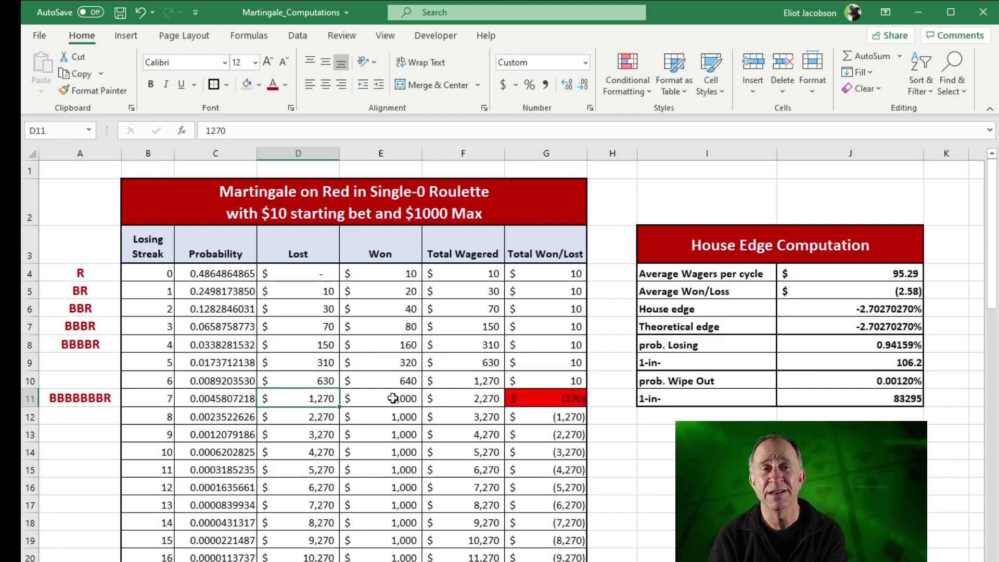
key(Up)
key(Up)
key(Up)
key(Right)
key(Down)
key(Down)
key(Down)
key(Down)
key(Down)
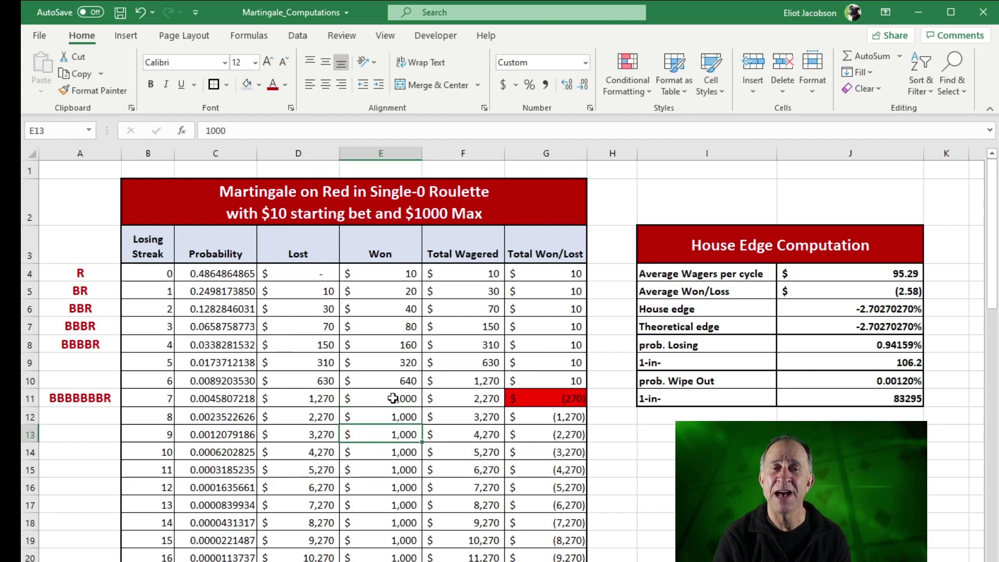
Step: Compare Total Wagered in F4 with the Lost and Won amounts in D4 and E4
click(464, 271)
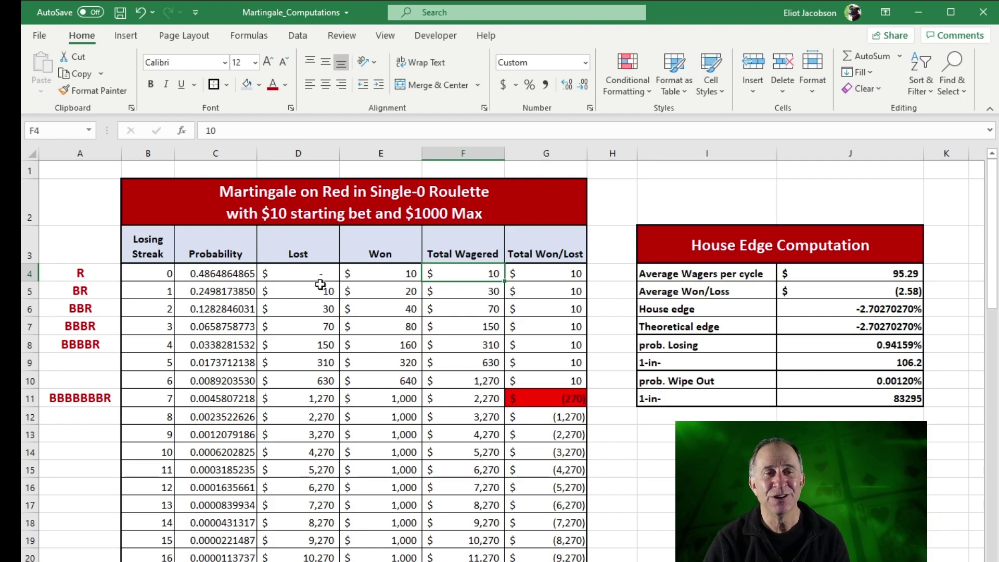
click(333, 276)
click(385, 275)
click(451, 272)
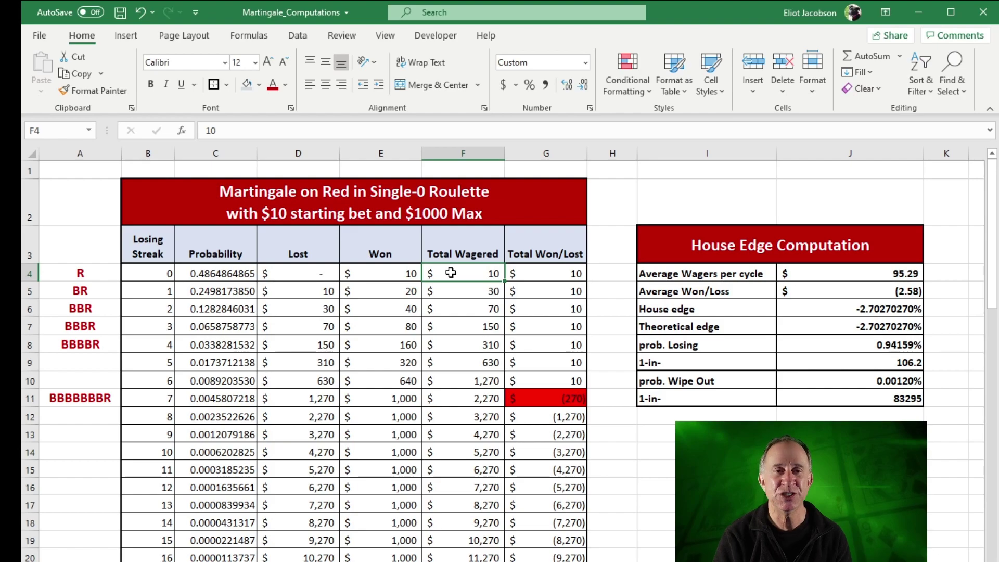
Step: Review the Total Wagered column down to F14 and relate its SUM formula to the Lost and Won amounts in D14 and E14
key(Down)
key(Down)
key(Down)
key(Down)
key(Down)
key(Down)
key(Down)
key(Down)
key(Down)
key(Down)
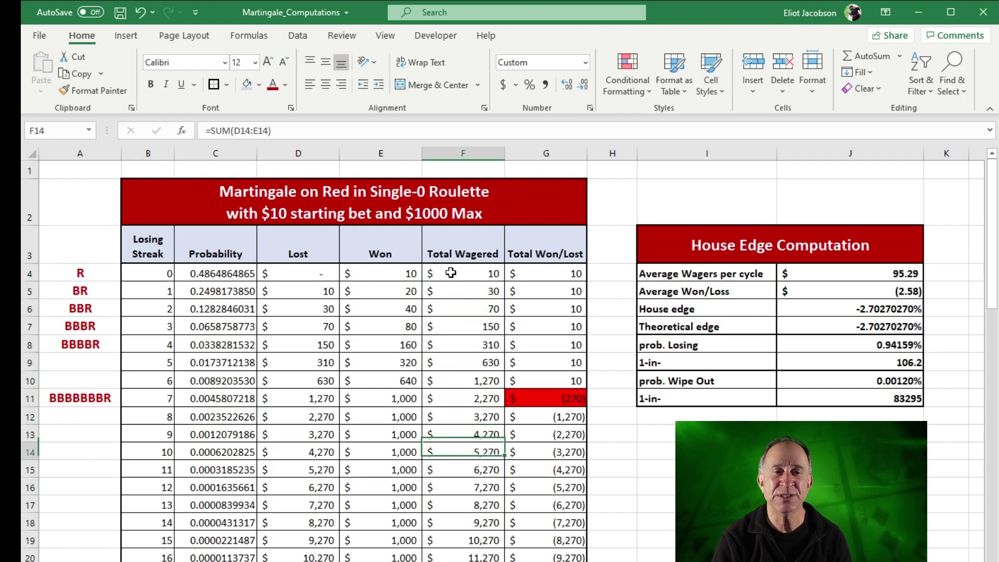
click(307, 452)
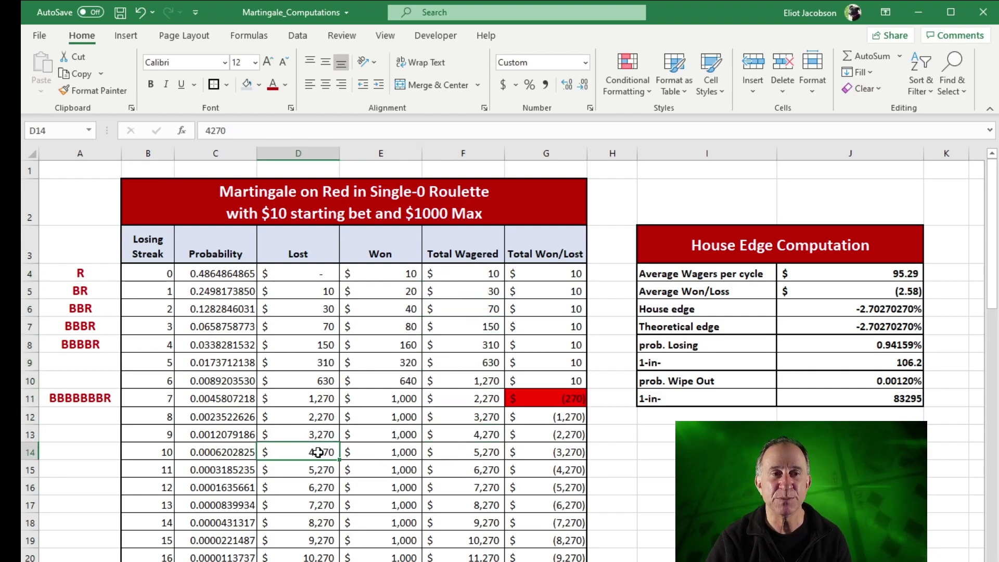
click(353, 452)
click(465, 455)
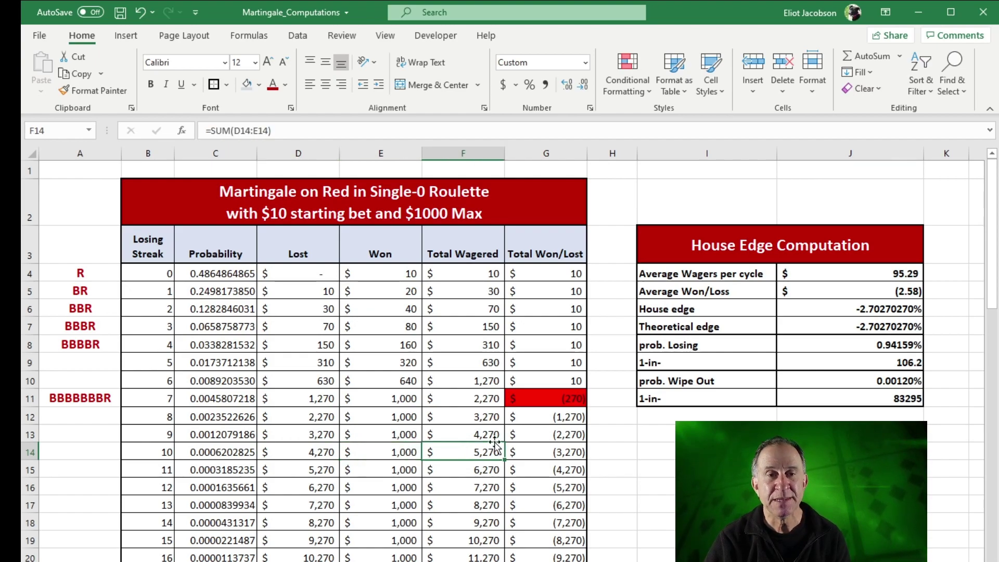
Step: Examine the Total Won/Lost formula in G4 against the Won amount in E4 and the Lost amount in D4
click(543, 276)
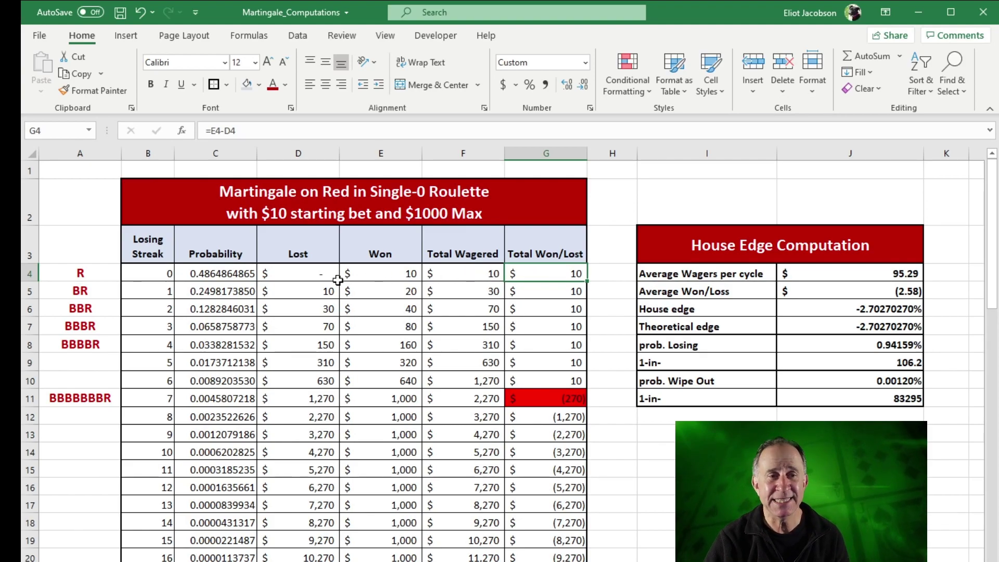
click(312, 273)
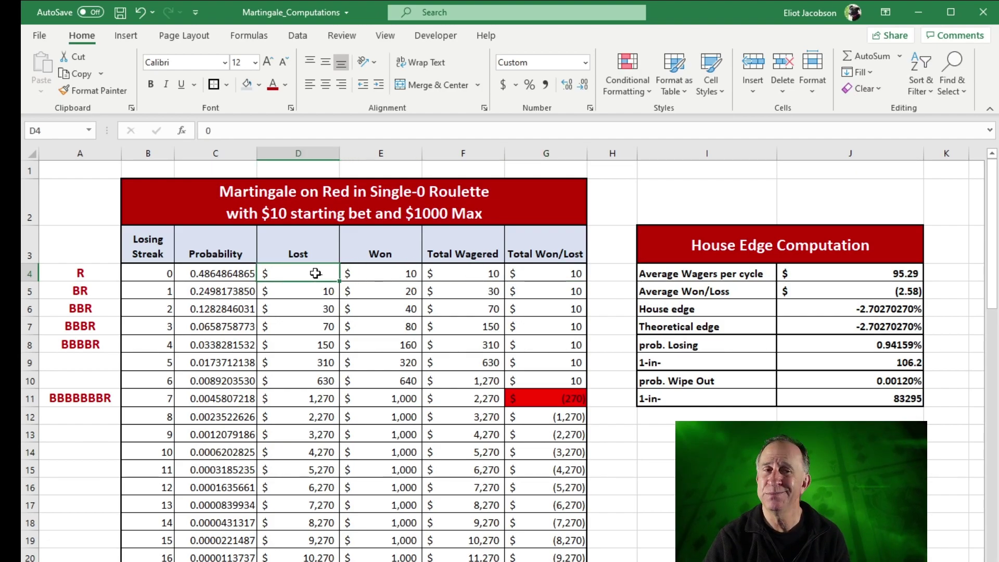
click(372, 277)
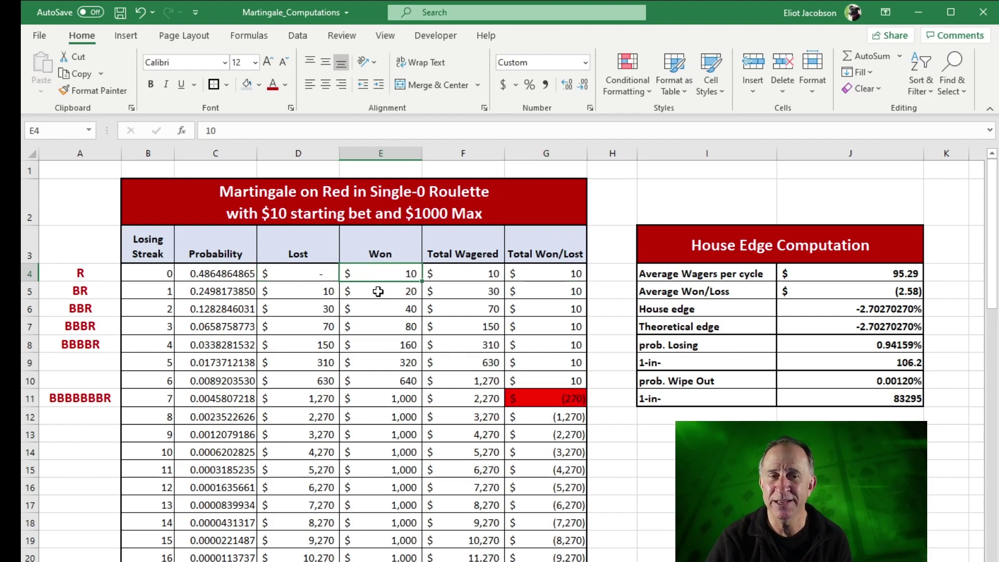
click(557, 273)
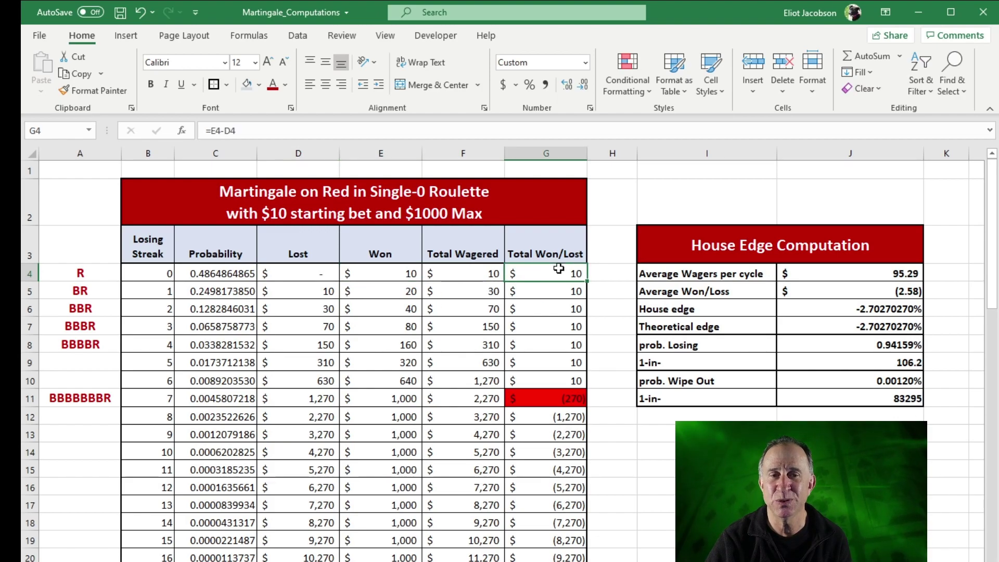
click(391, 276)
click(320, 274)
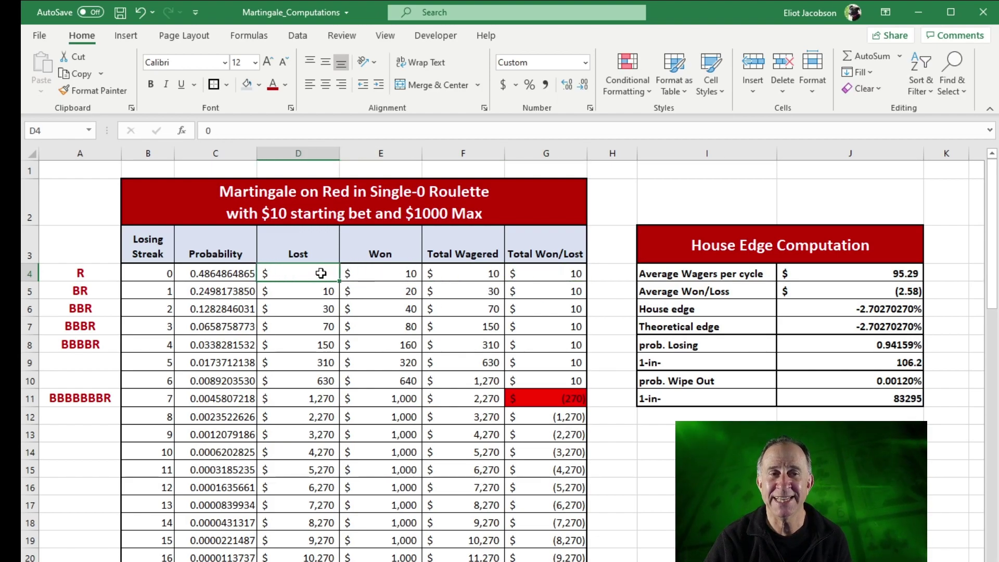
click(528, 274)
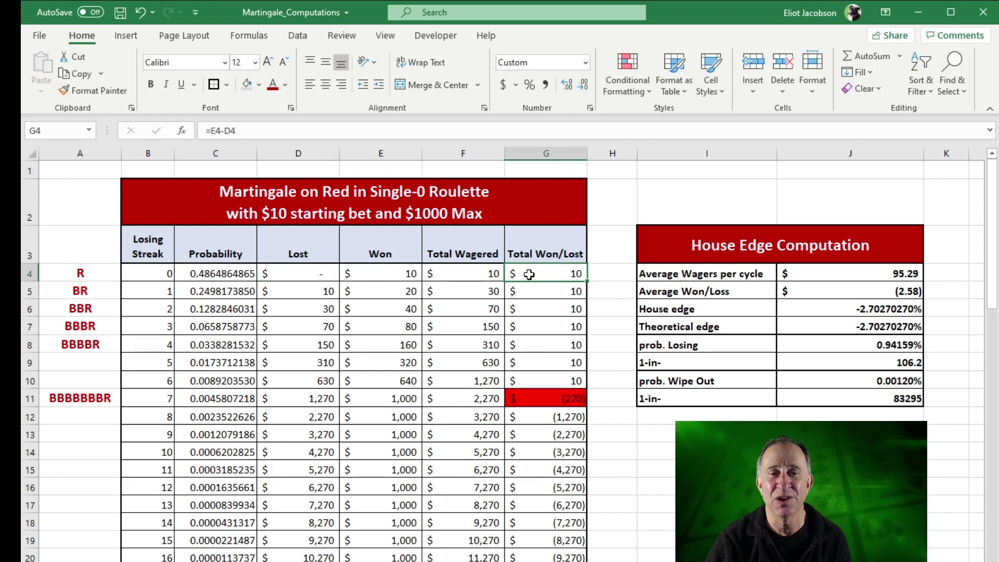
Step: Compare Won, Lost and Total Won/Lost in row 5, and highlight the Total Won/Lost results in G4:G10
click(406, 294)
click(330, 292)
click(563, 298)
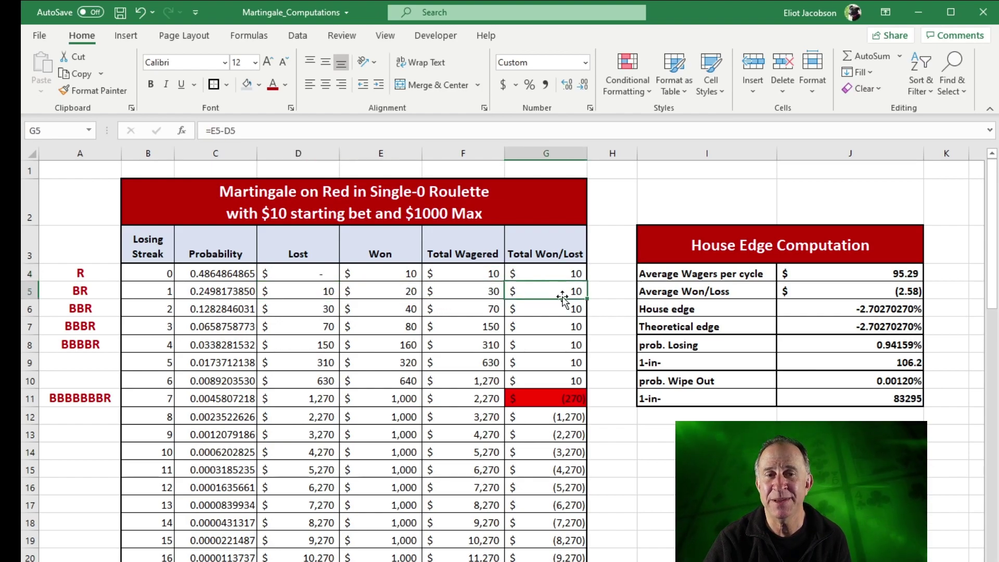
drag(555, 273, 565, 375)
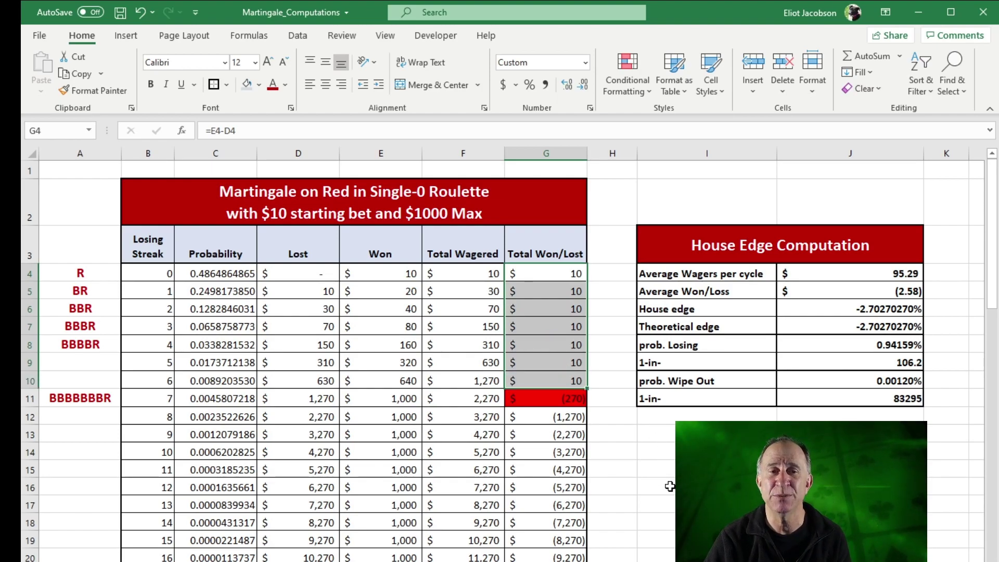
click(547, 267)
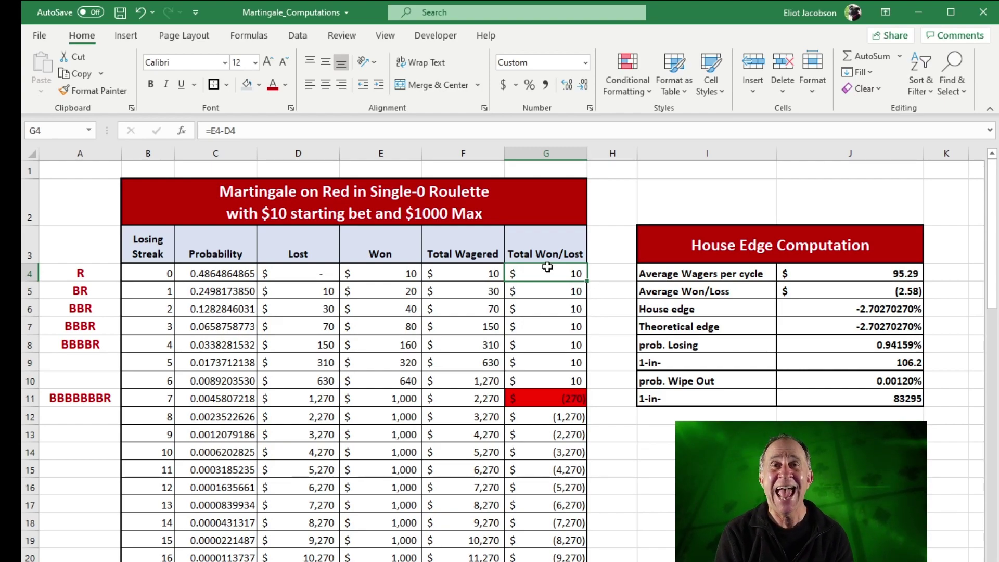
click(669, 500)
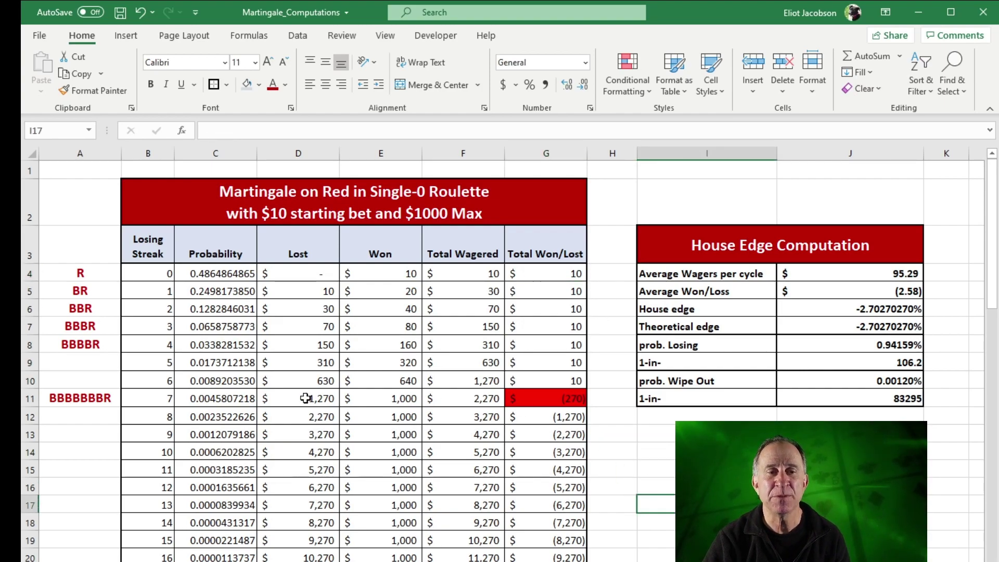
Step: Highlight B11:F11 for the seven-loss streak and examine how G11 subtracts Lost in D11 from Won in E11
drag(162, 402, 442, 399)
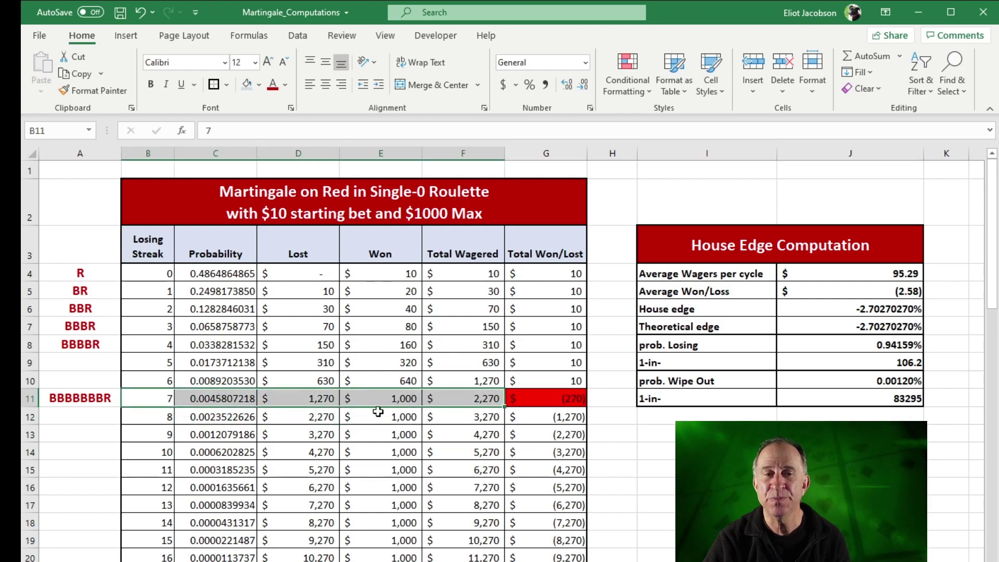
click(323, 400)
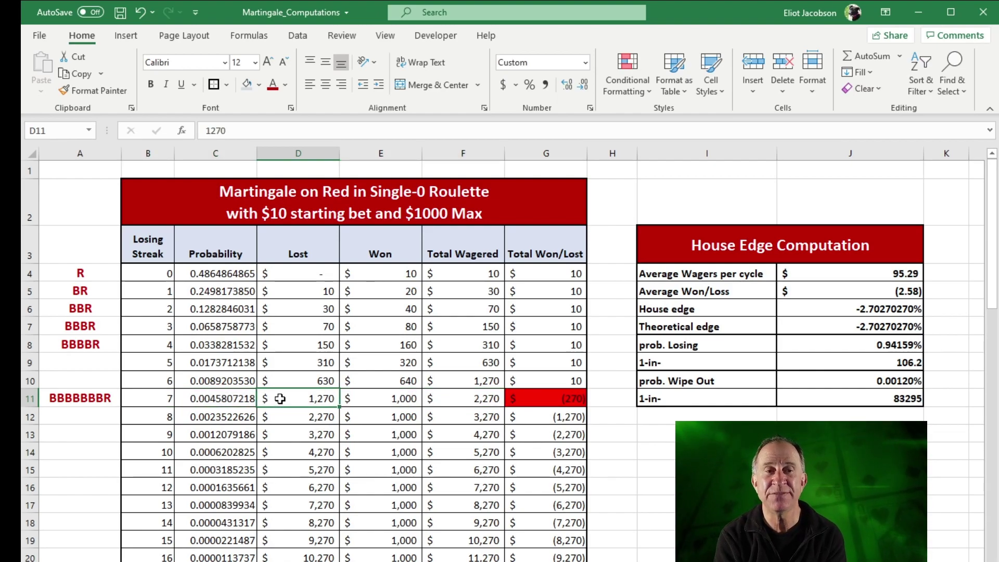
click(364, 397)
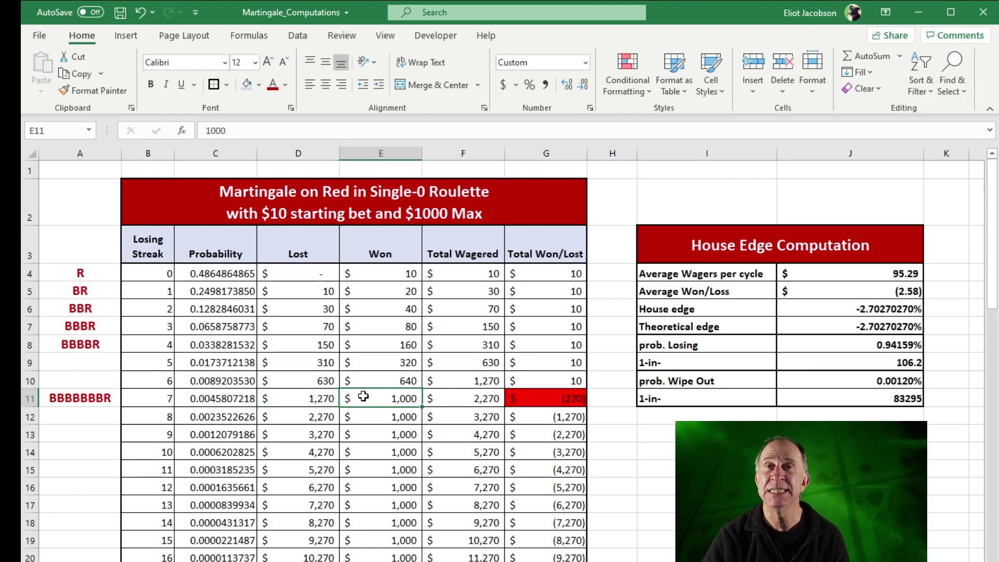
click(545, 398)
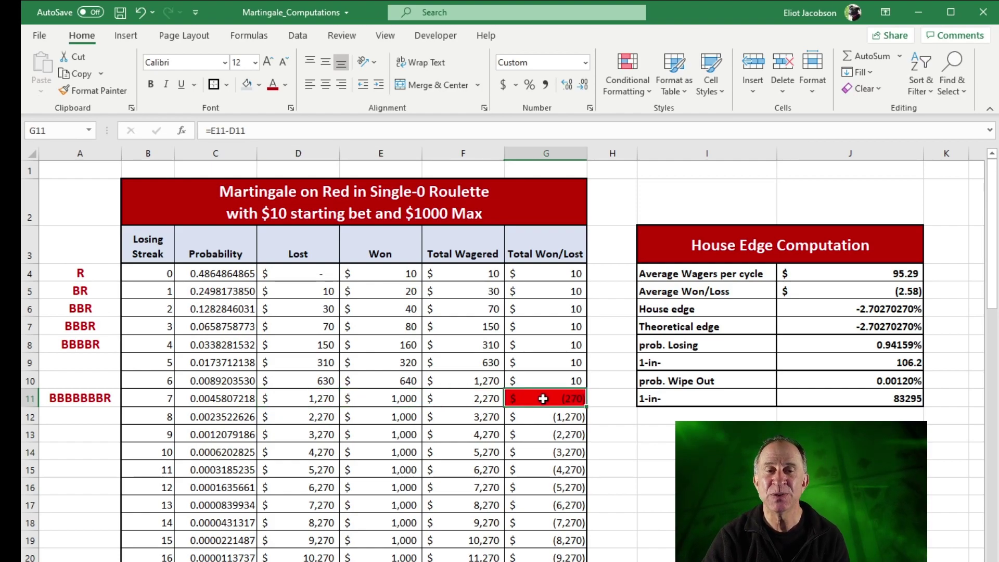
click(653, 495)
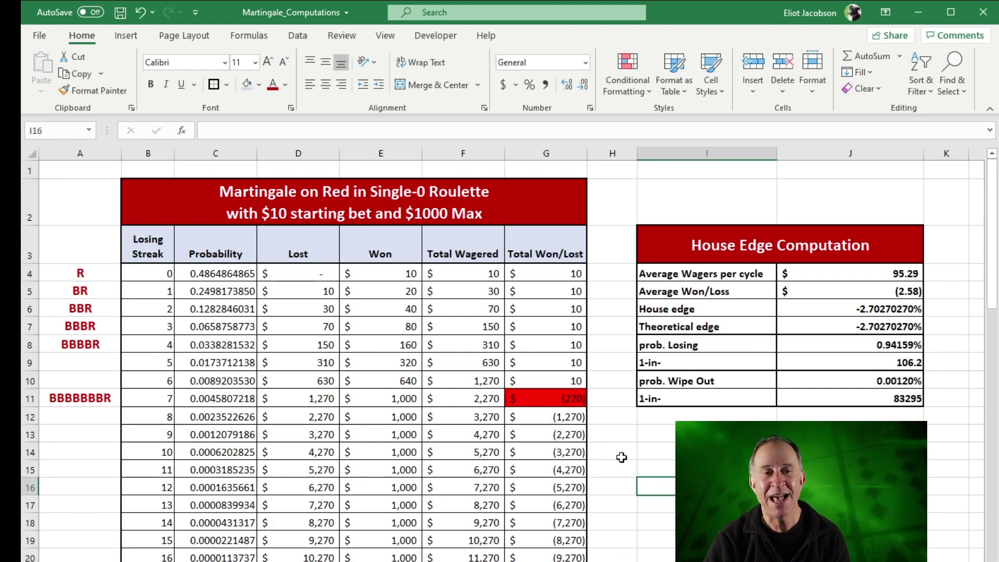
Step: Highlight the whole seven-loss row B11:G11 and examine the probability formula in C11
drag(531, 398, 165, 391)
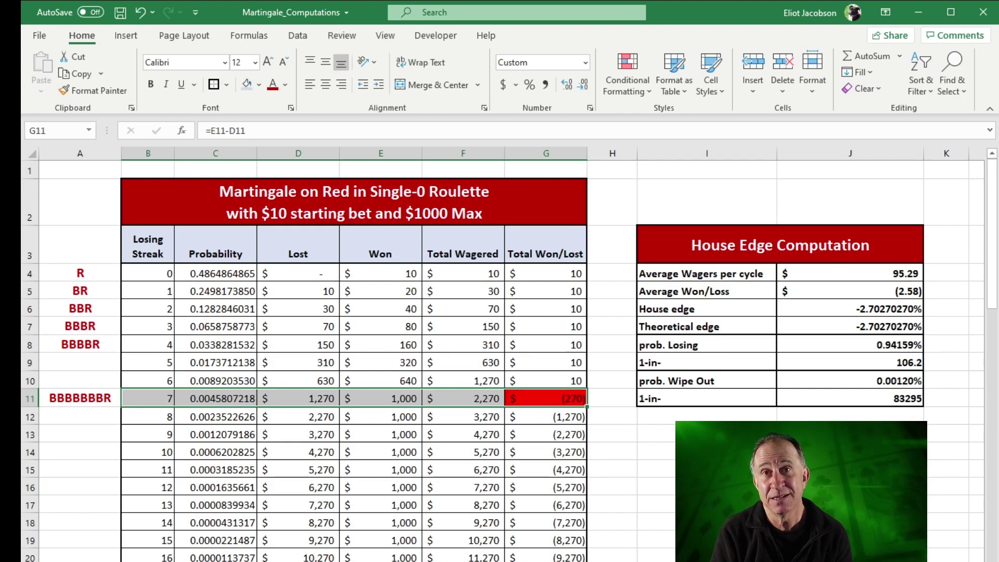
click(216, 394)
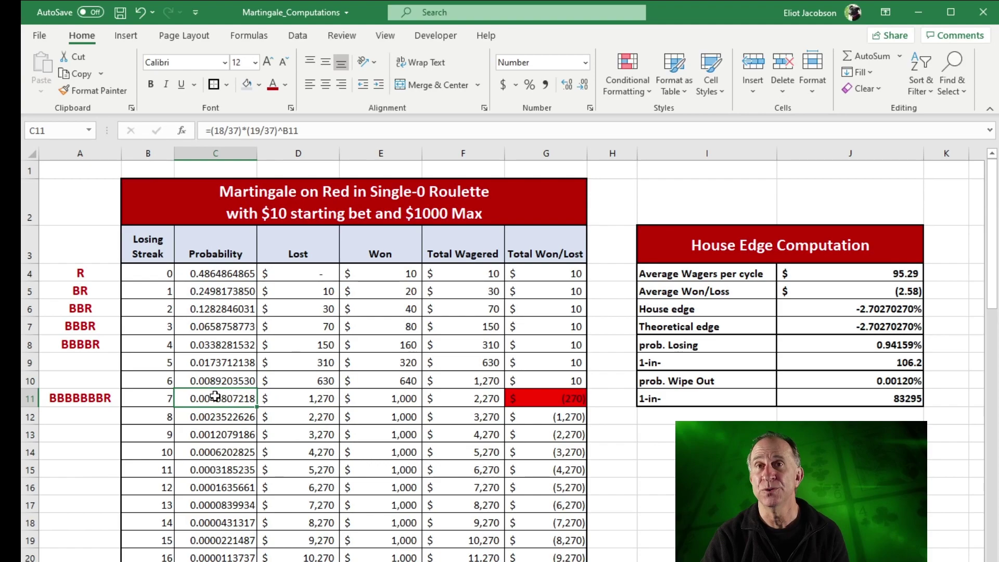
drag(237, 398, 227, 264)
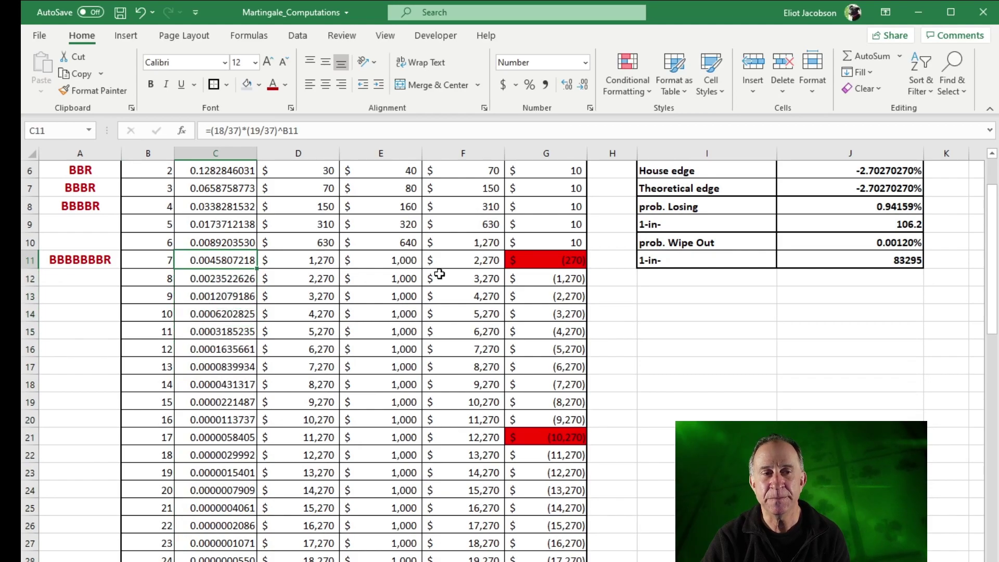
Step: Examine the prob. Losing formula in J8, the probabilities it sums from C11 downward, and the 1-in- formula in J9
scroll(647, 337, up, 2)
click(843, 344)
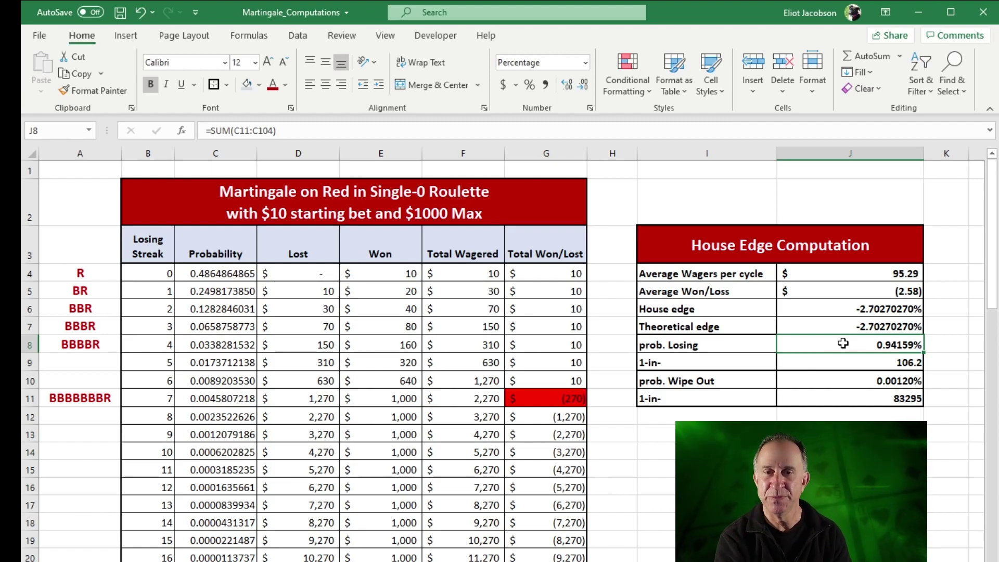
drag(226, 398, 224, 559)
click(861, 341)
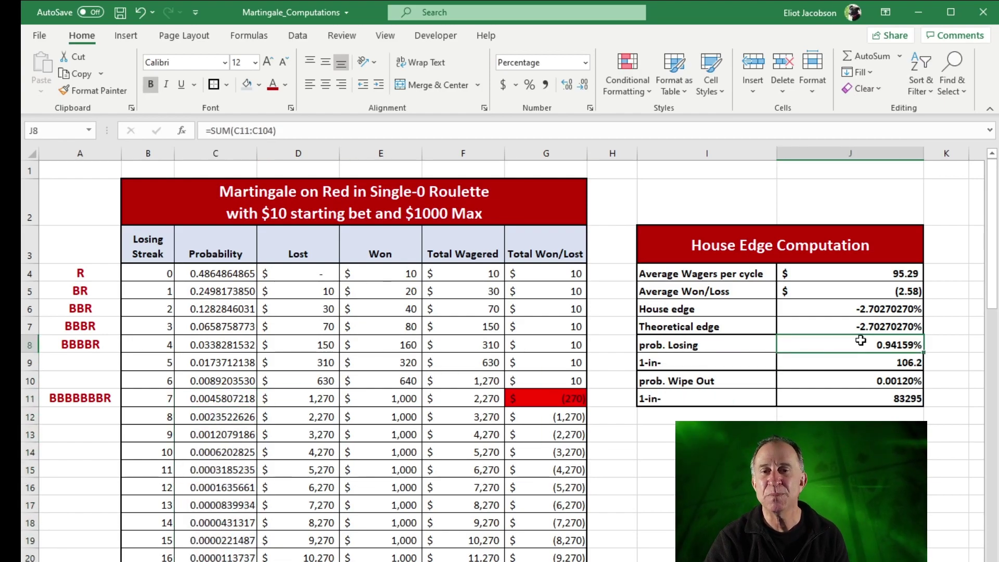
click(876, 361)
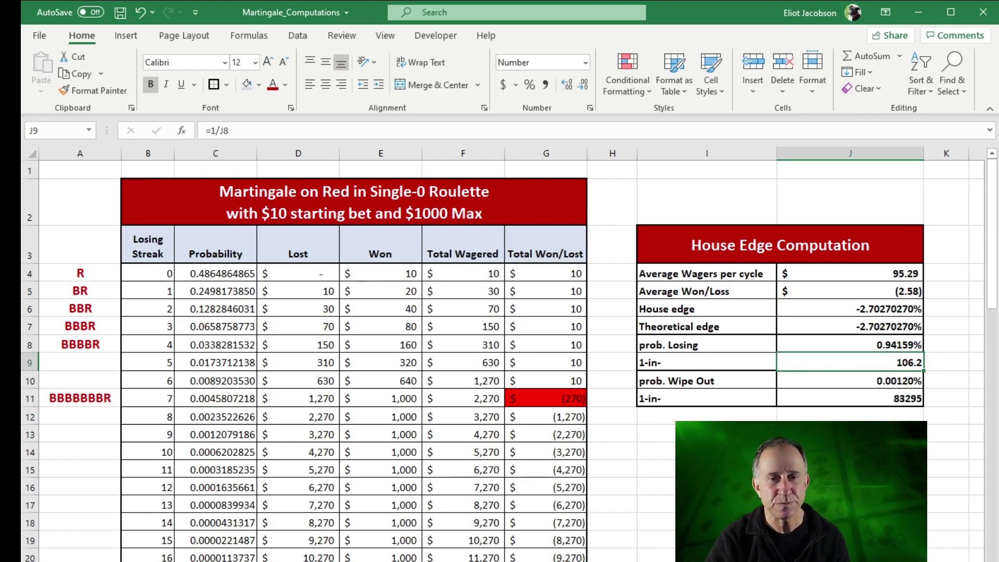
Step: Examine the 17-loss streak in B21 with its Lost amount in D21 and the Total Won/Lost formula in G21
scroll(877, 362, down, 1)
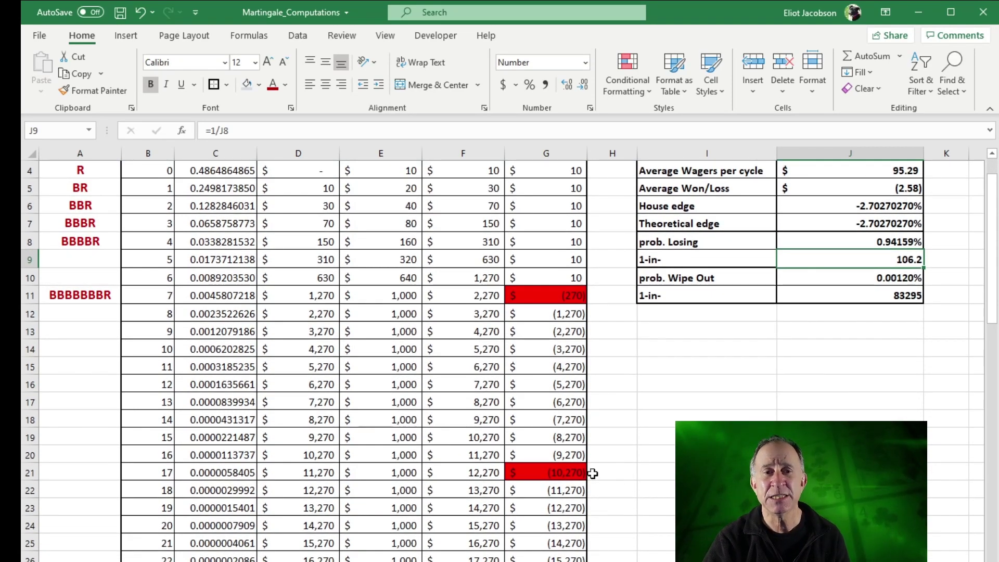
click(549, 469)
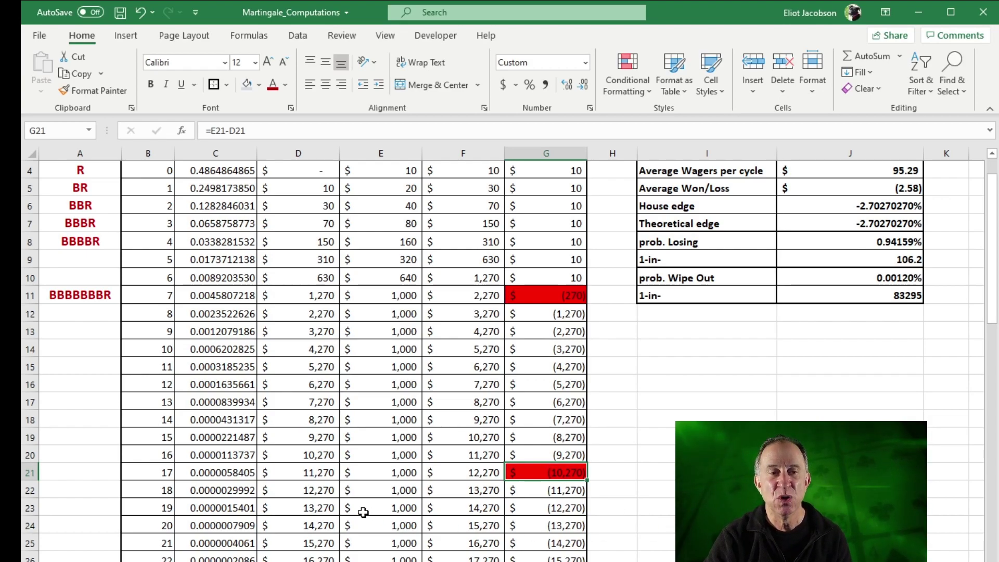
click(325, 471)
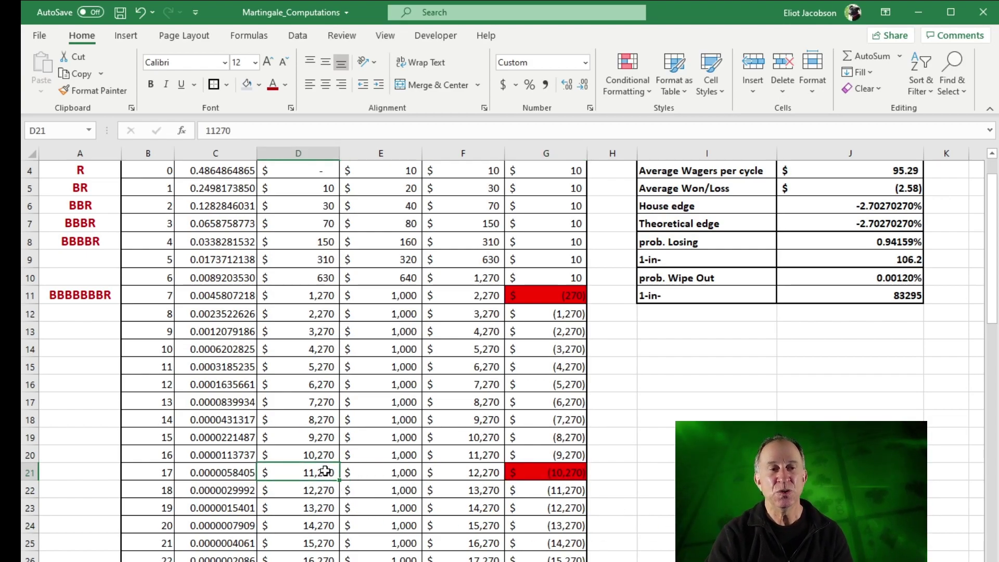
click(133, 472)
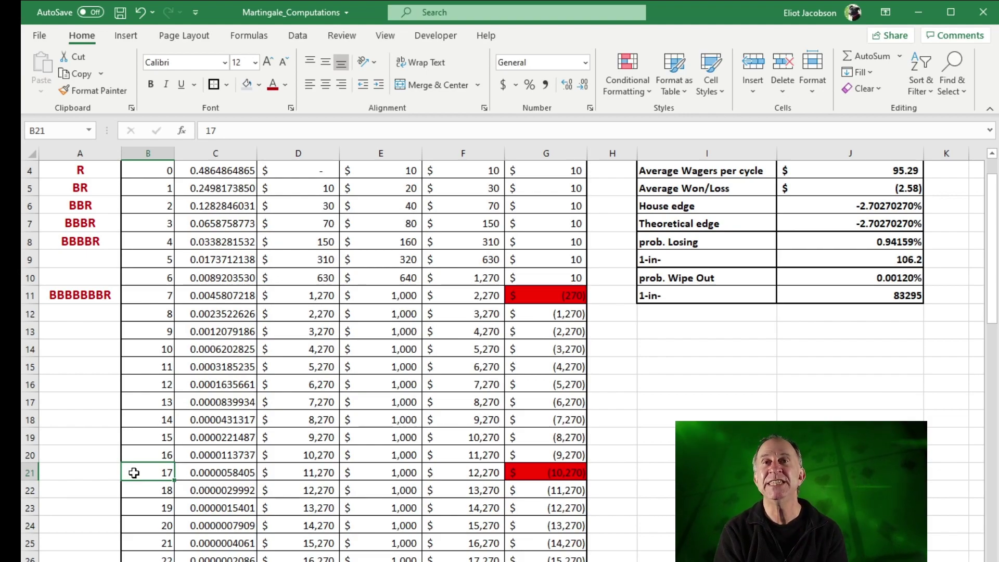
click(281, 477)
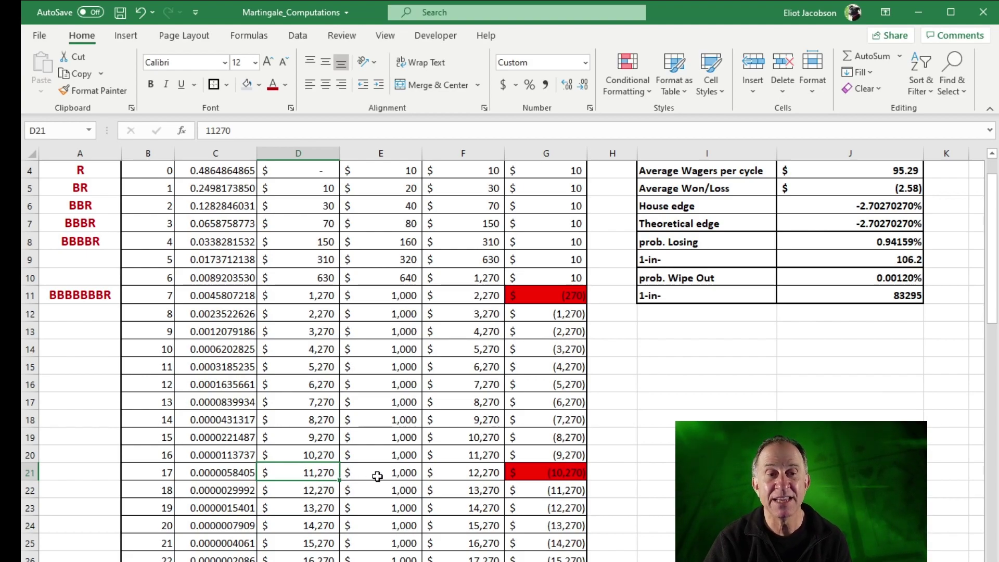
Step: Compare Total Won/Lost in G21 with the Lost amount of the preceding streak in D20, and examine the streak's probability in C21
click(538, 473)
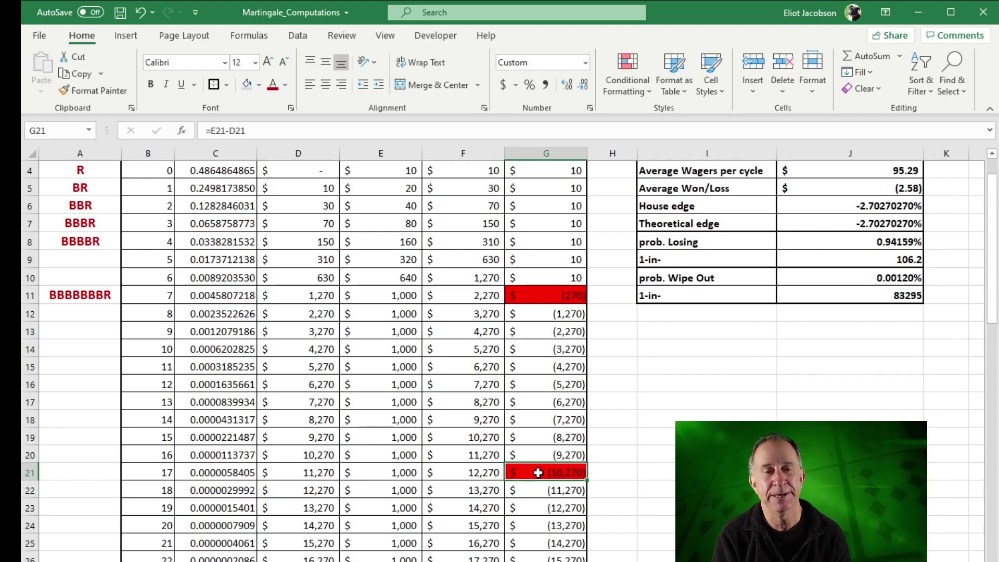
click(317, 455)
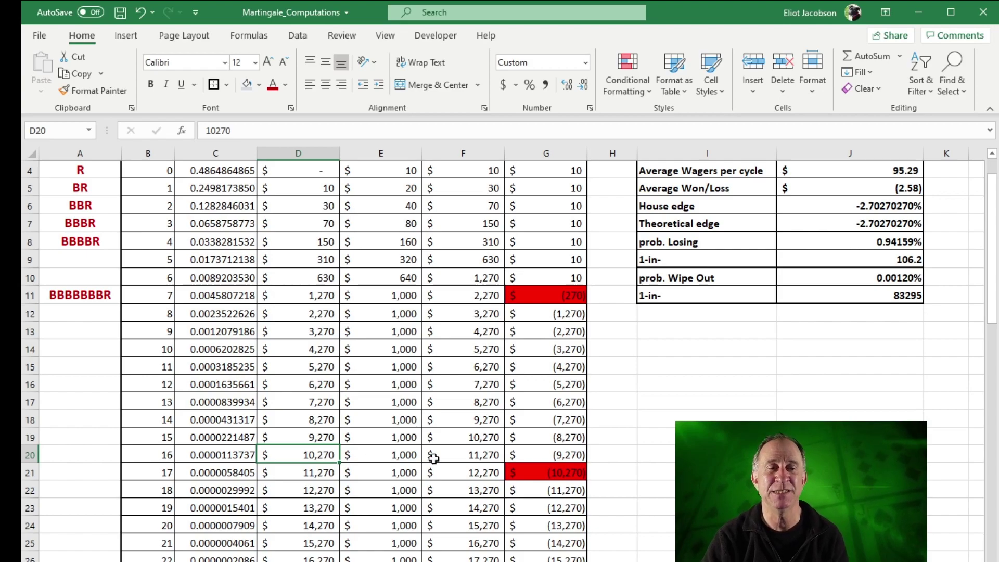
click(566, 473)
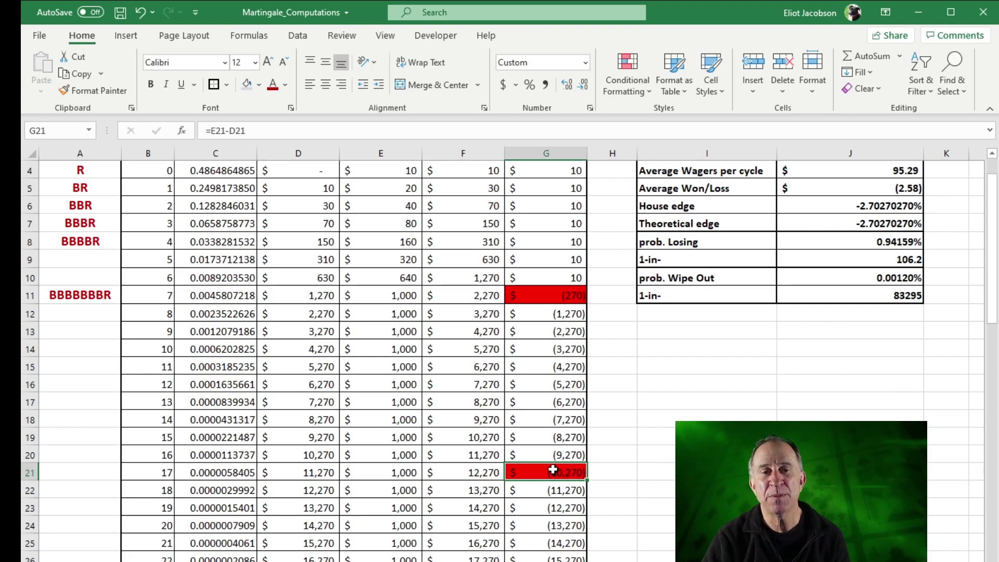
click(232, 472)
drag(232, 472, 208, 475)
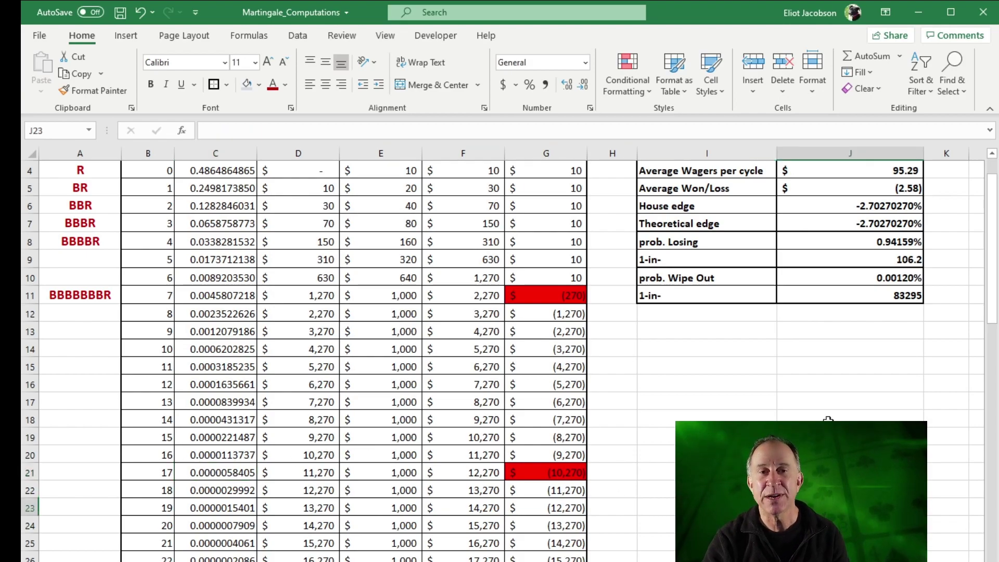
Step: Examine the prob. Wipe Out formula in J10, which sums C21:C104, and its 1-in- formula in J11
click(856, 273)
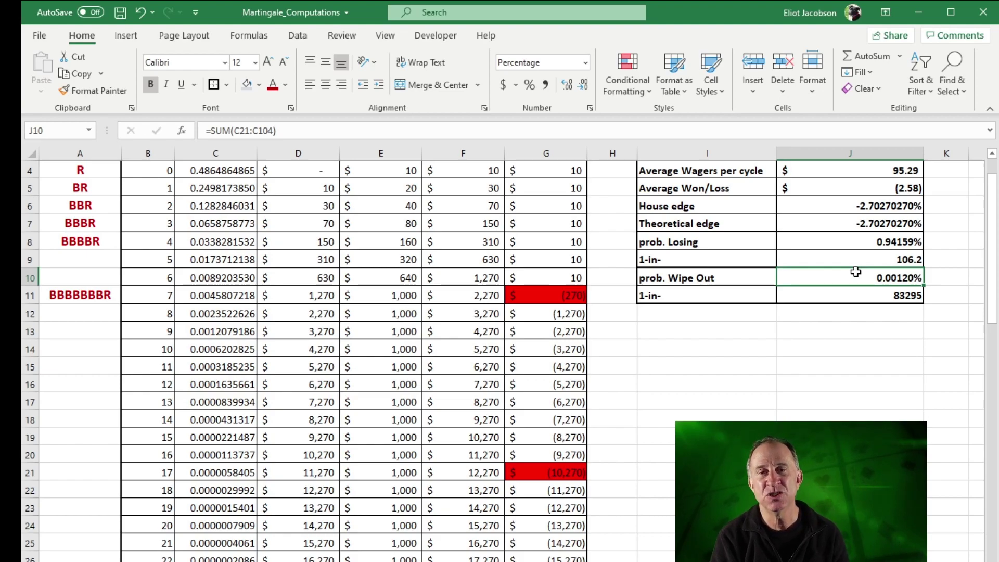
click(867, 400)
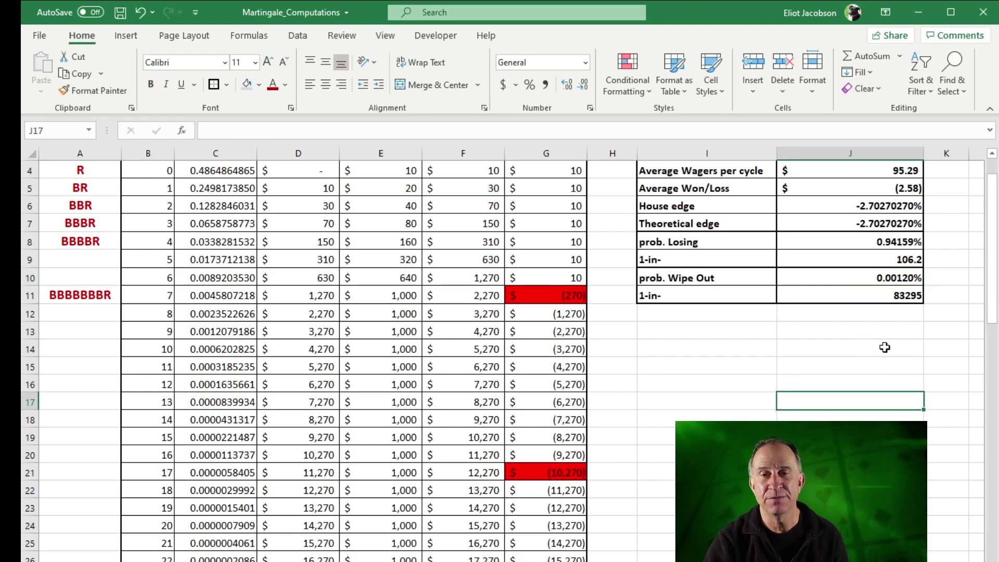
click(888, 295)
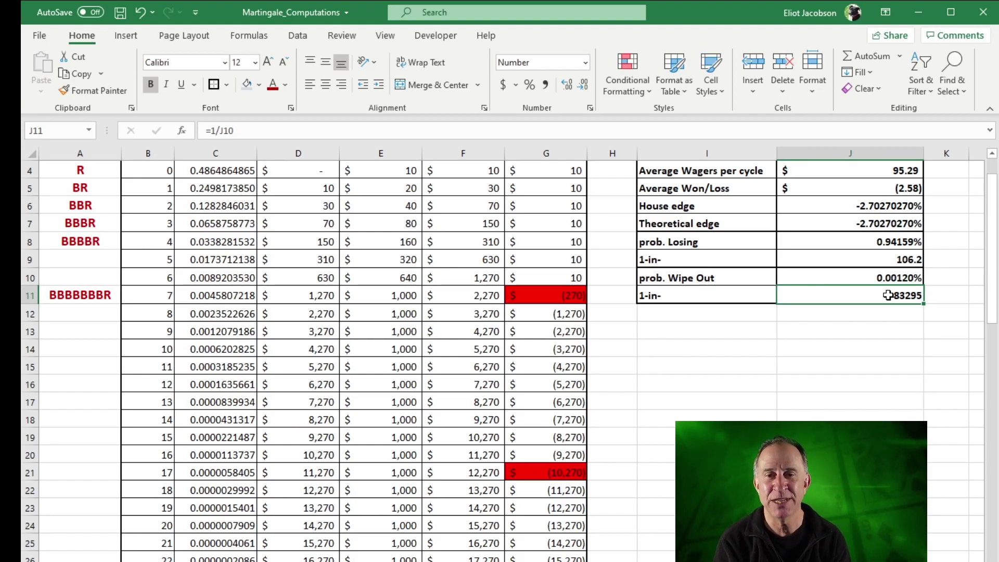
click(881, 402)
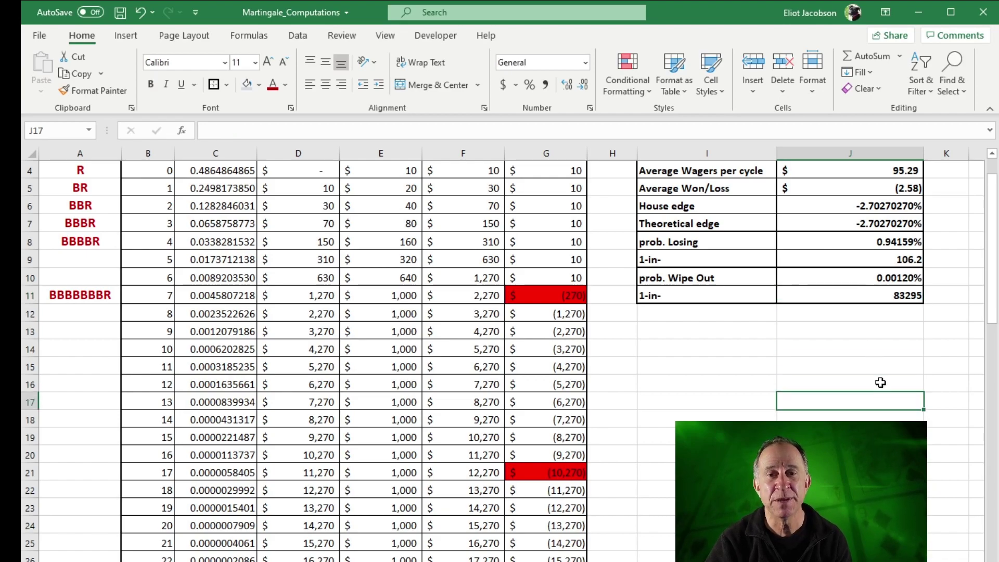
click(886, 294)
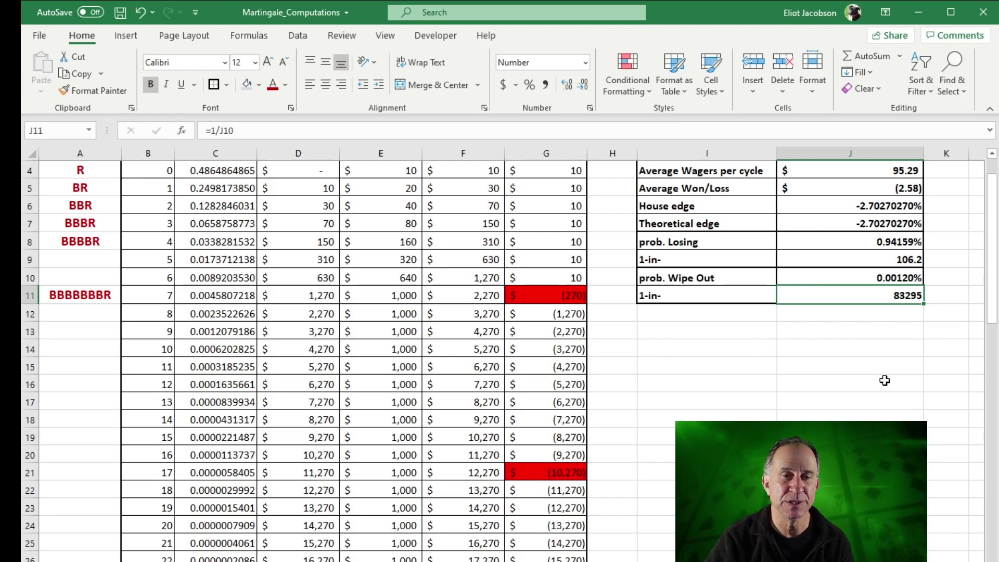
Step: Save the workbook and view the Average Wagers per cycle formula in J4
scroll(885, 380, up, 1)
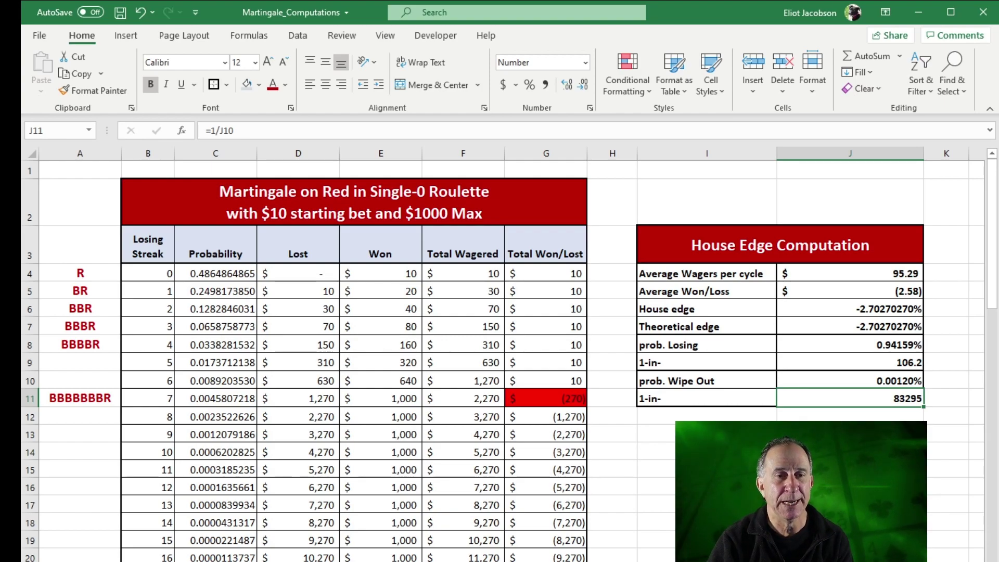
key(ctrl+s)
key(ctrl+Up)
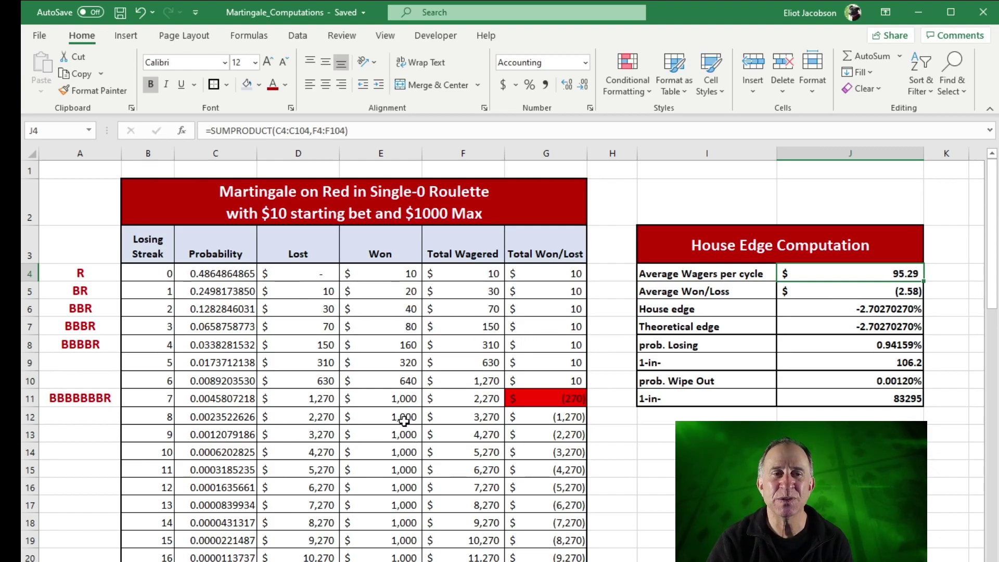
Step: Highlight the Total Wagered amounts in F4:F16 and pair the probability in C4 with the wager in F4
drag(447, 271, 457, 485)
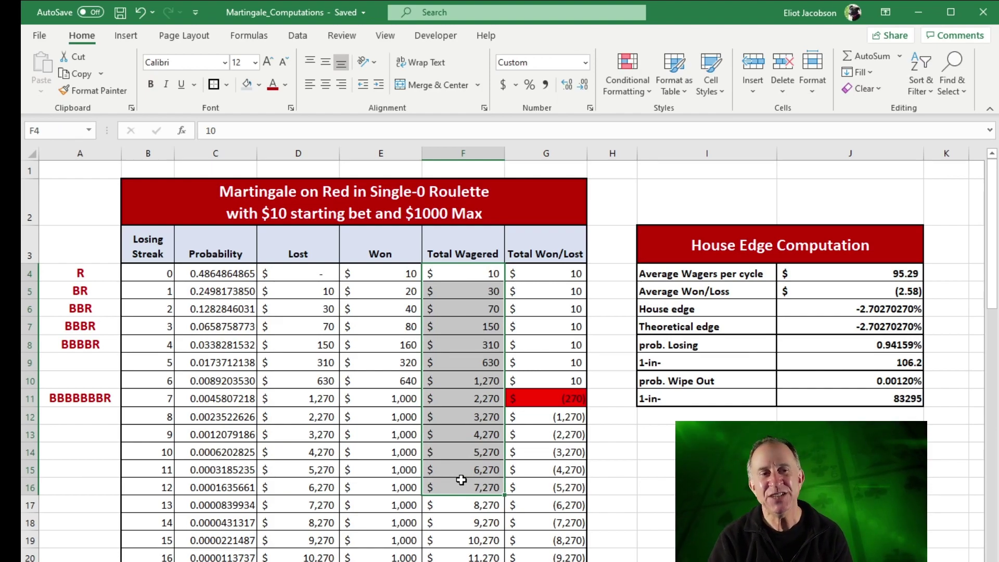
key(shift+Up)
click(465, 268)
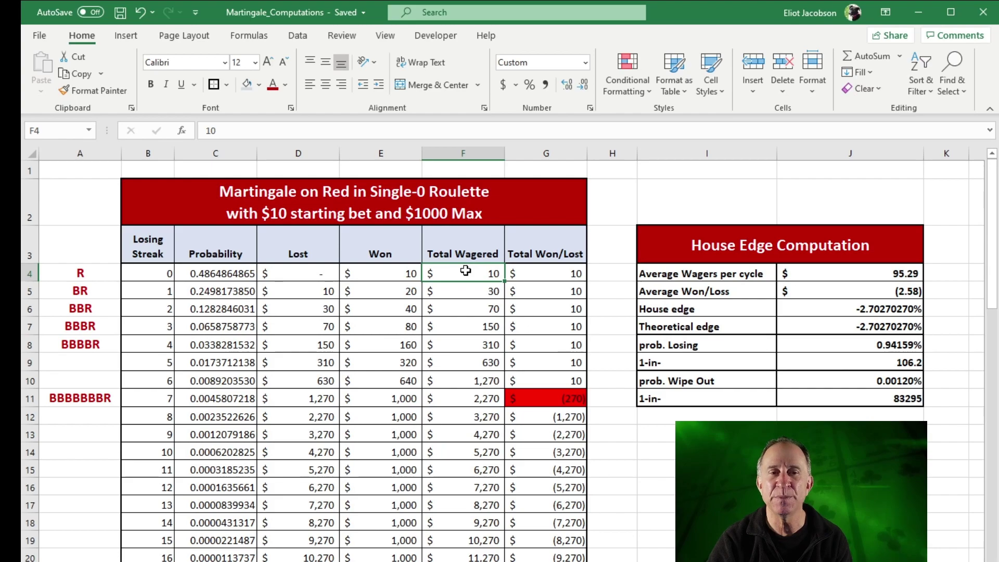
click(248, 273)
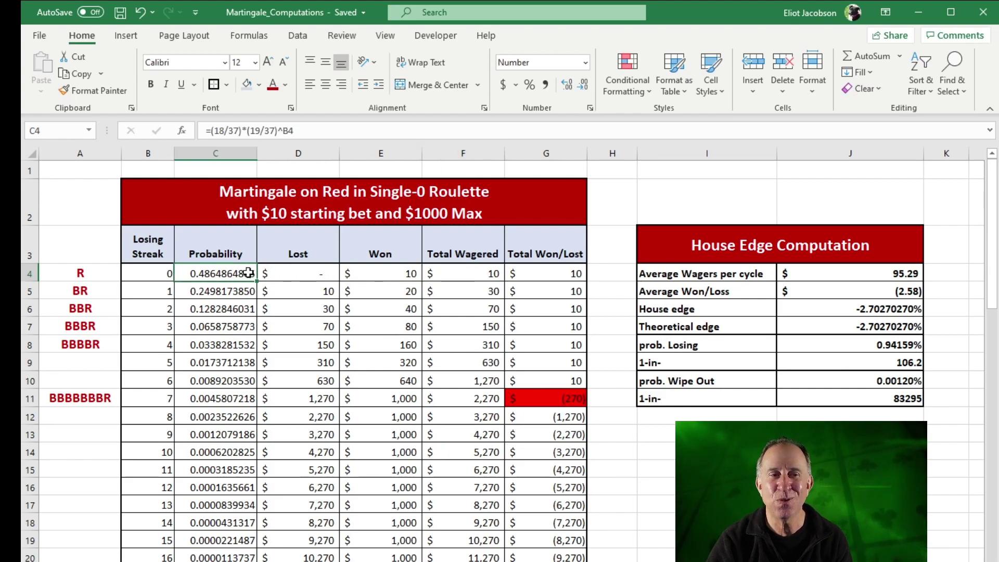
click(494, 278)
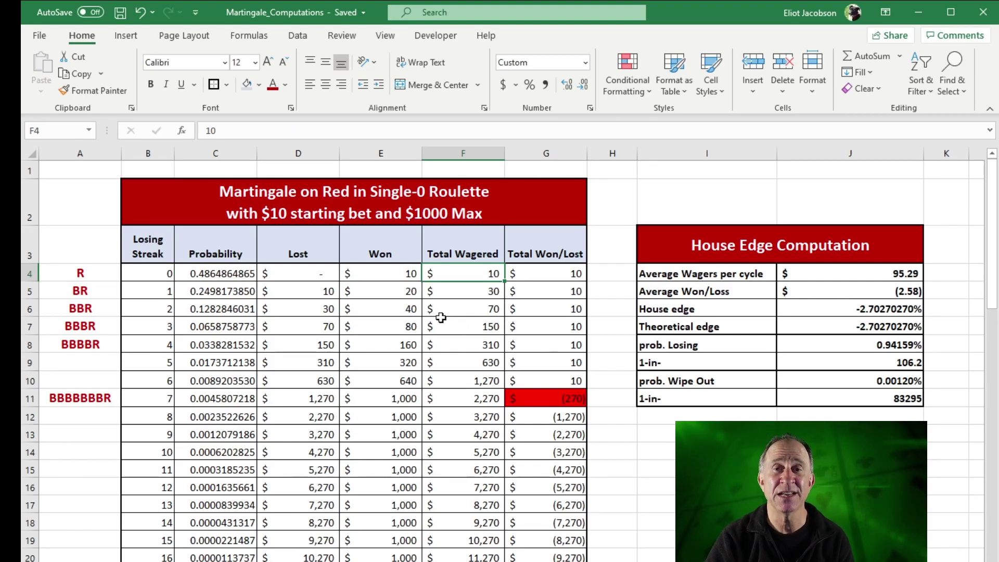
Step: Pair each probability in column C with its Total Wagered in column F for rows 5, 11 and 15
click(237, 290)
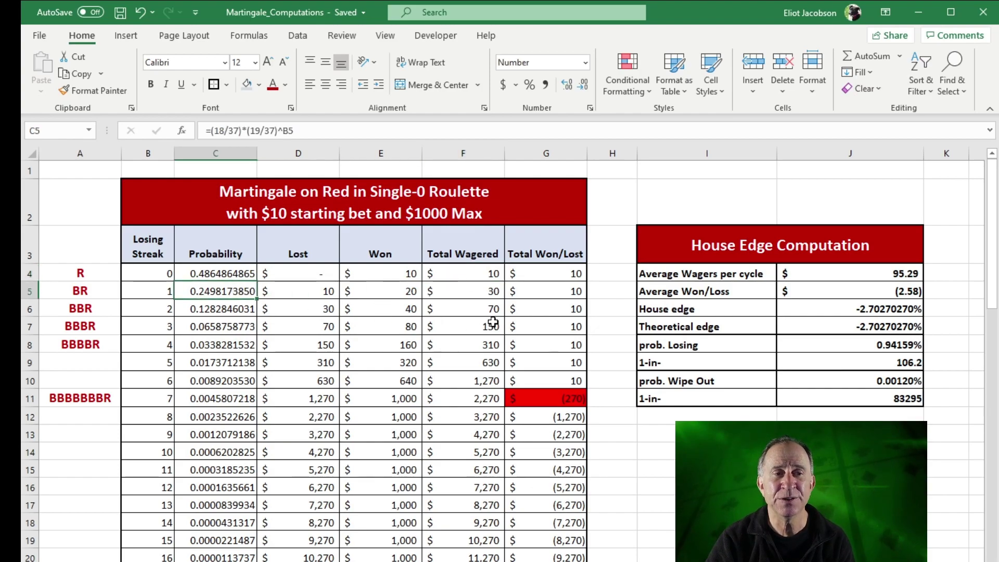
click(480, 293)
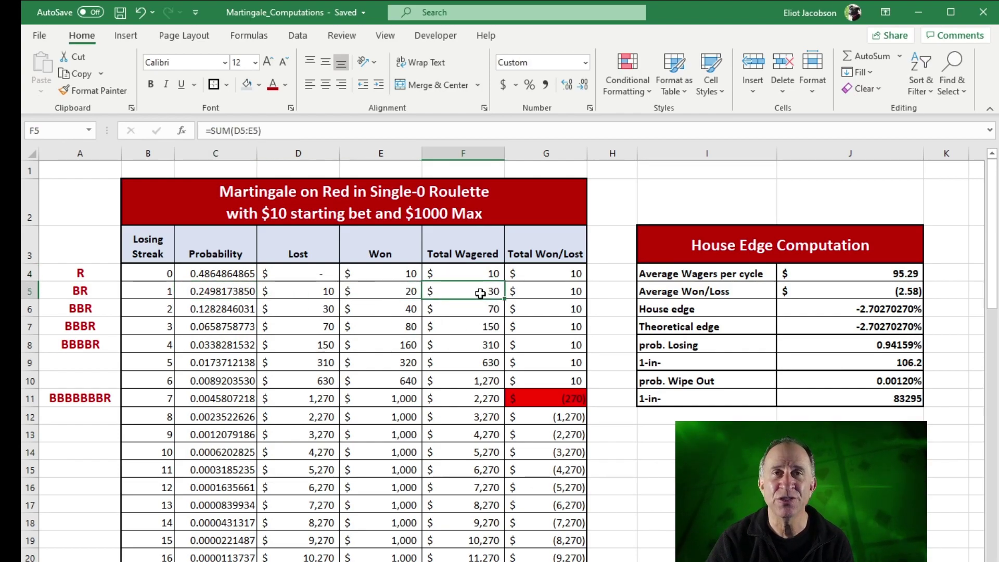
click(241, 397)
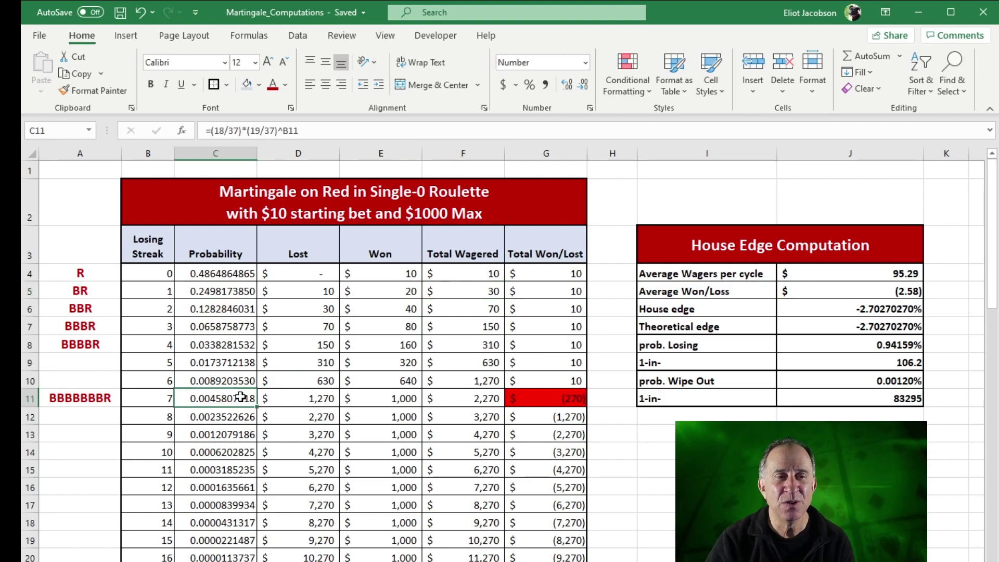
click(485, 399)
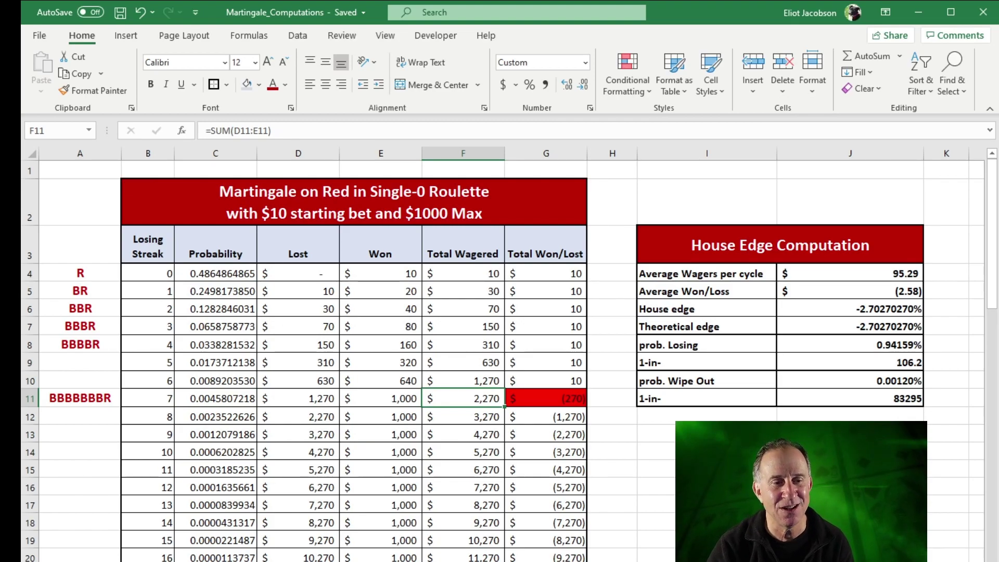
click(227, 476)
click(461, 471)
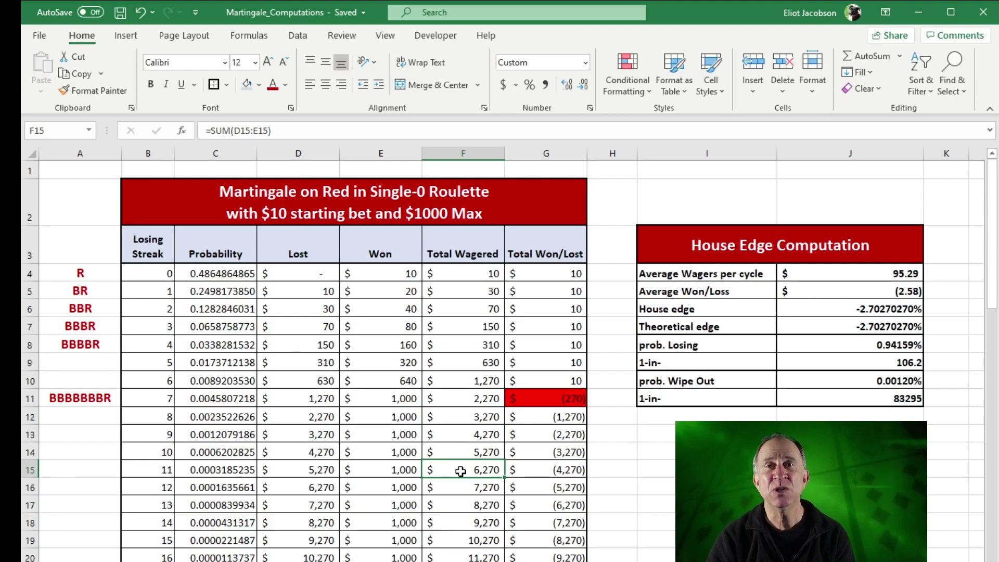
Step: Step through the probability and Total Wagered pairs in rows 4, 5 and 6 that form the weighted average
click(206, 273)
click(487, 272)
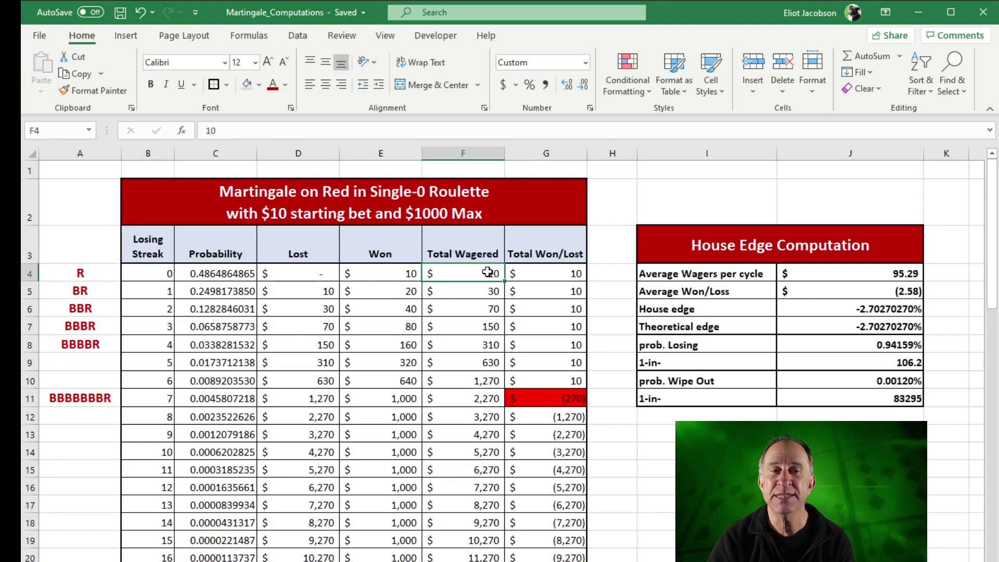
click(224, 292)
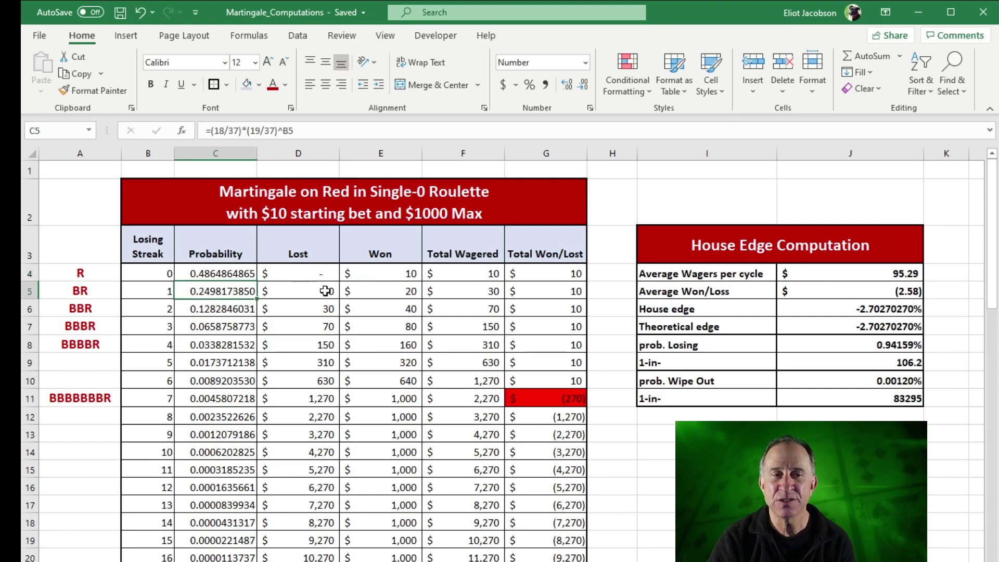
click(452, 292)
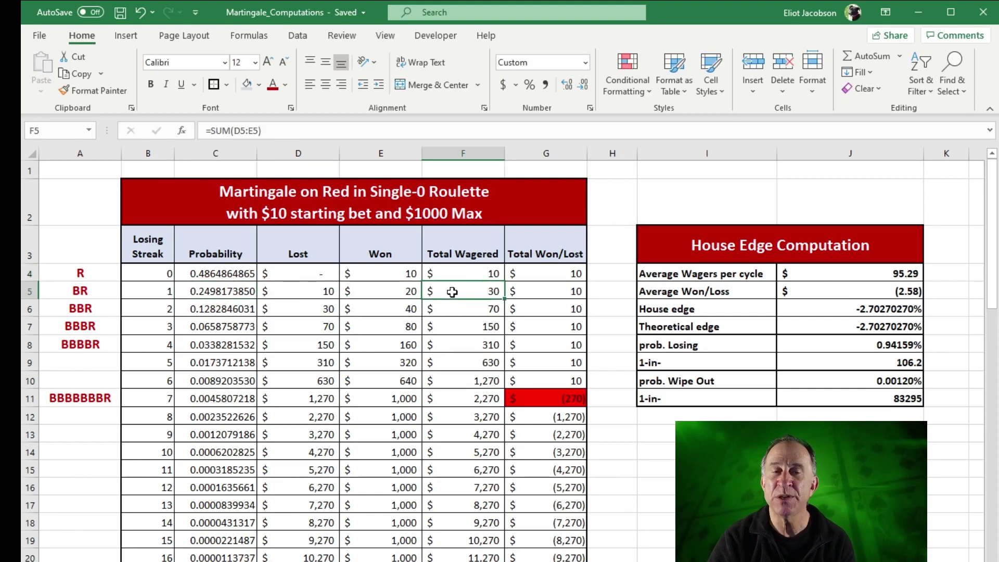
click(182, 310)
click(450, 313)
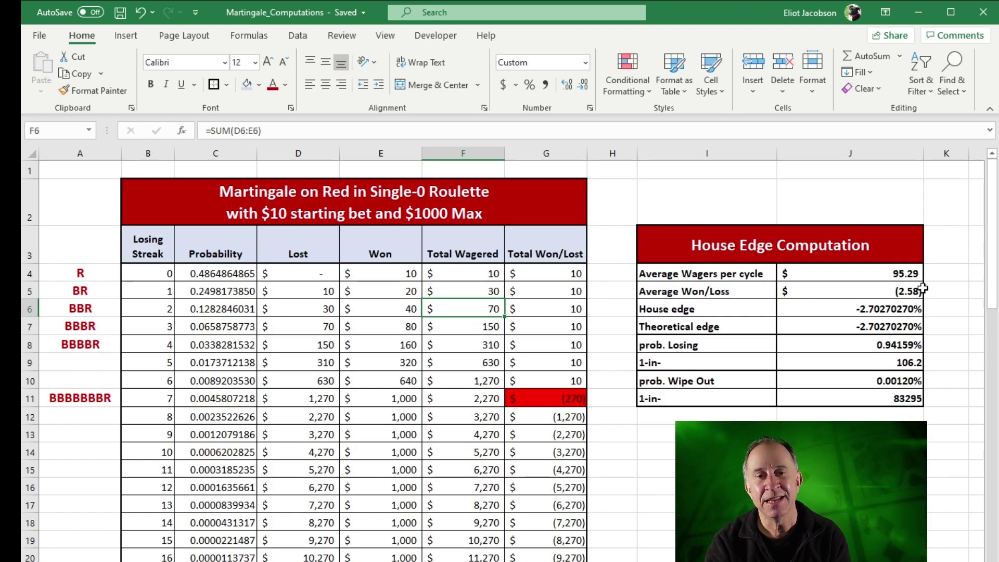
Step: Examine the SUMPRODUCT formula in J4 by highlighting its ranges C4:C104 and F4:F104, keeping the formula as it is
click(895, 270)
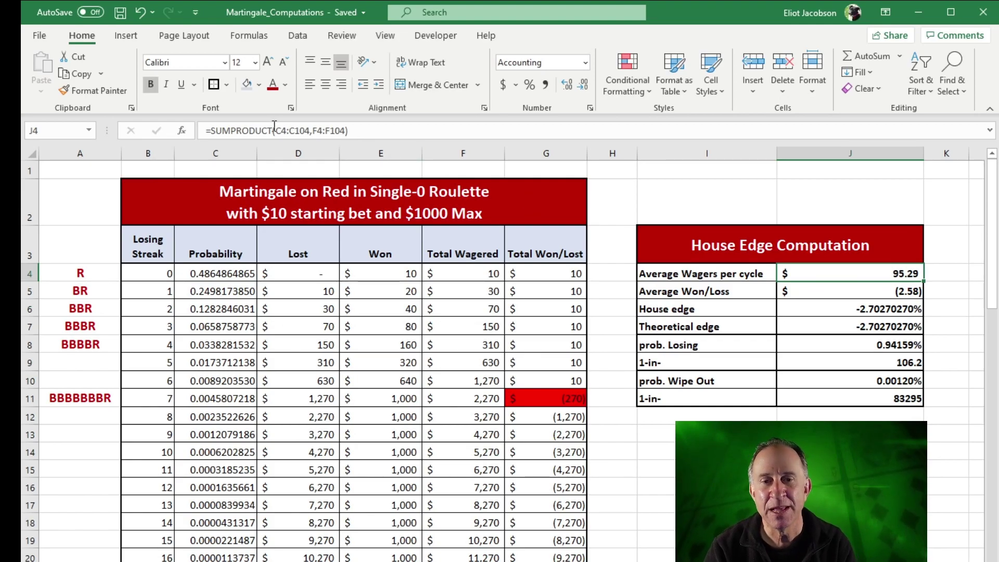
drag(276, 130, 311, 129)
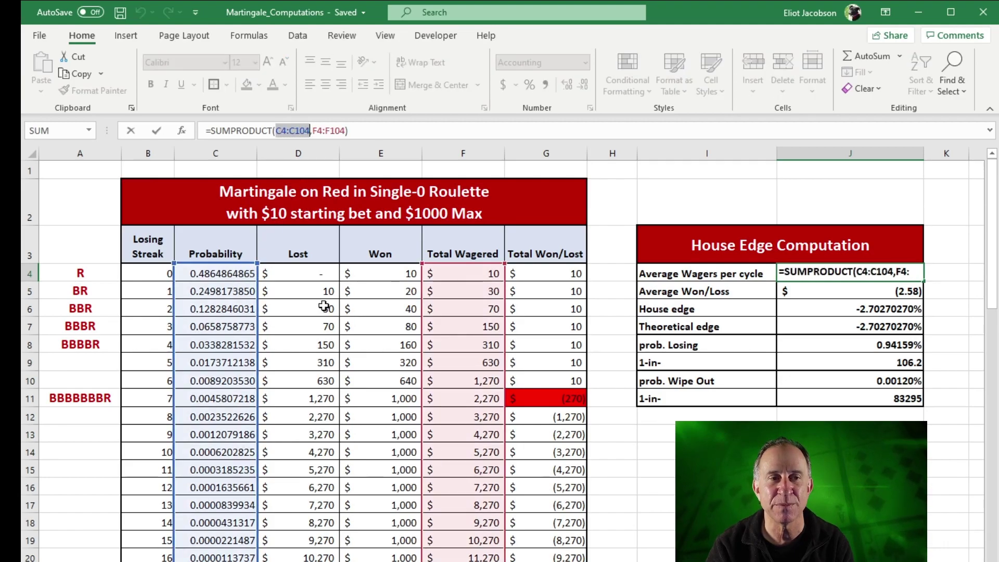
drag(346, 130, 310, 132)
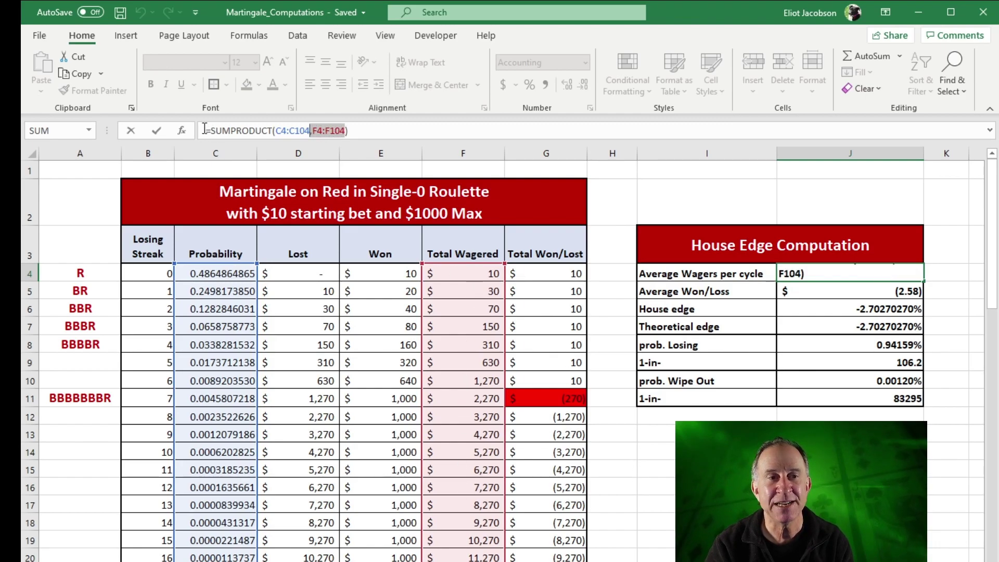
click(161, 131)
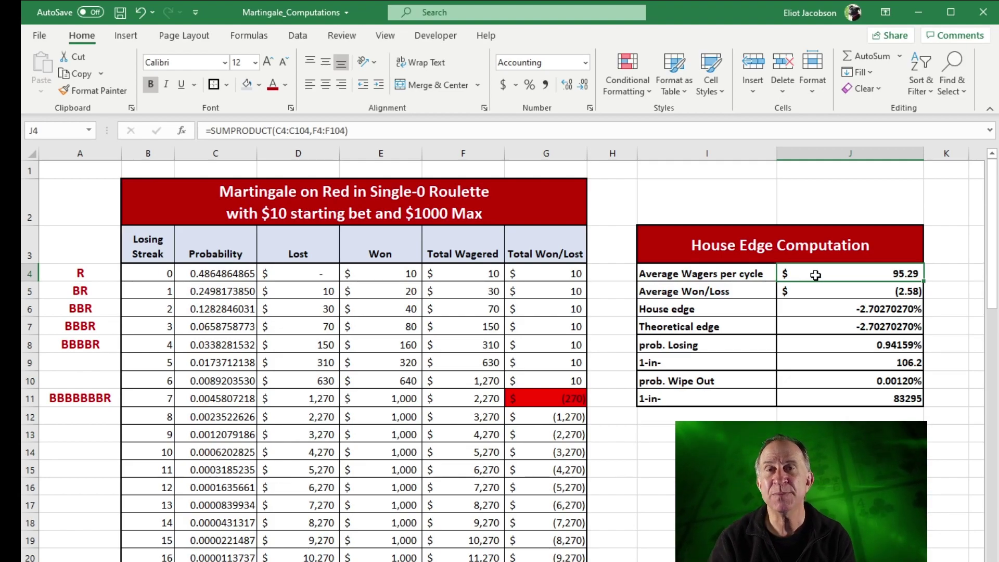
Step: Highlight the Total Won/Lost results in column G from G4 down past row 20
click(851, 557)
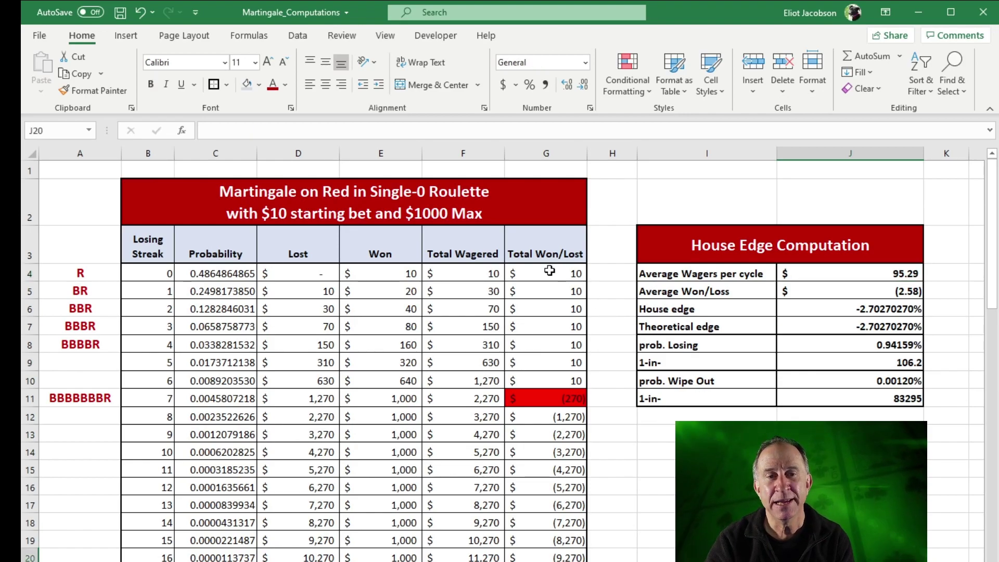
drag(550, 270, 588, 558)
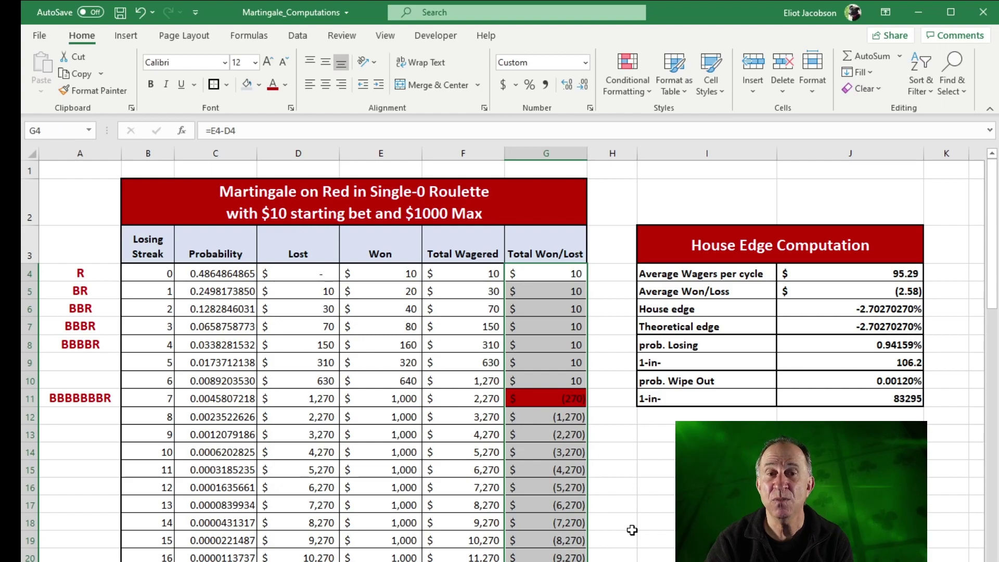
Step: Highlight the probabilities in column C, and pair the row 8 probability with its Total Won/Lost in G8 before moving to row 10
drag(241, 271, 244, 557)
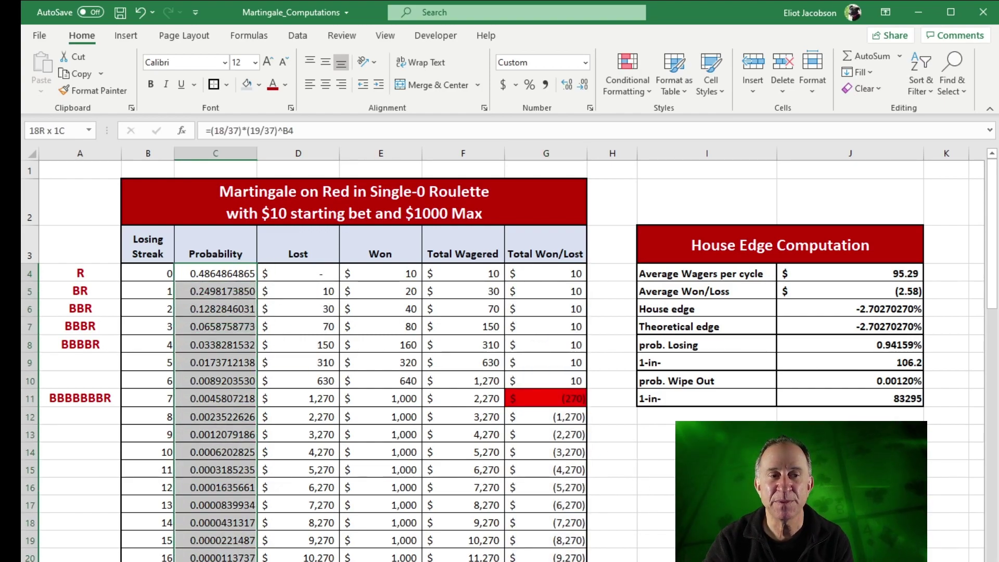
click(241, 344)
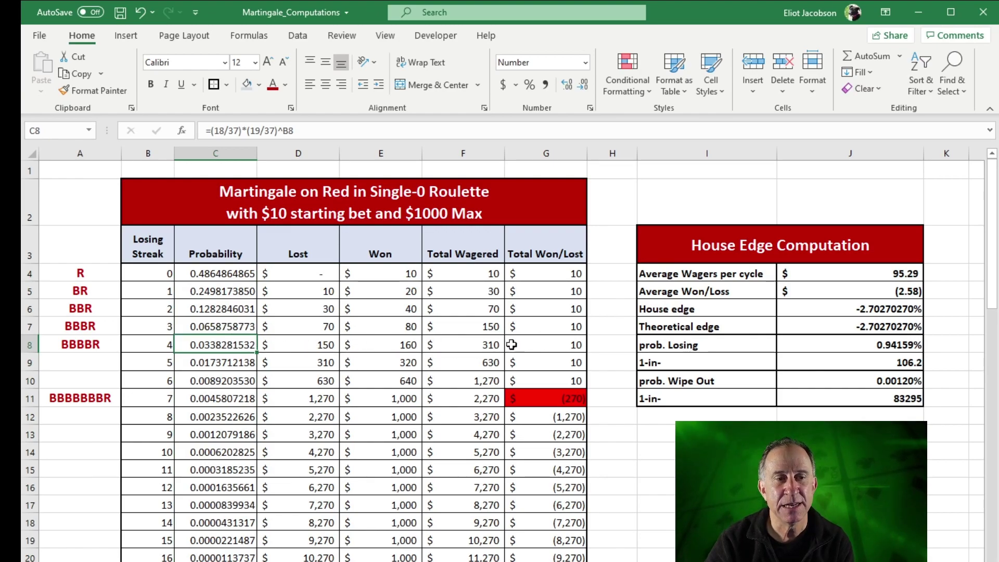
click(553, 345)
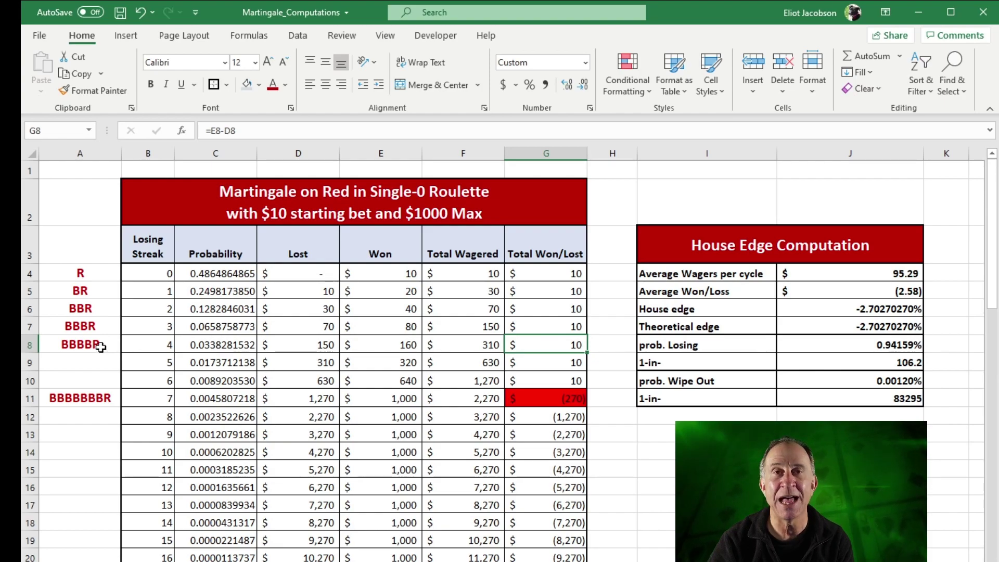
click(219, 379)
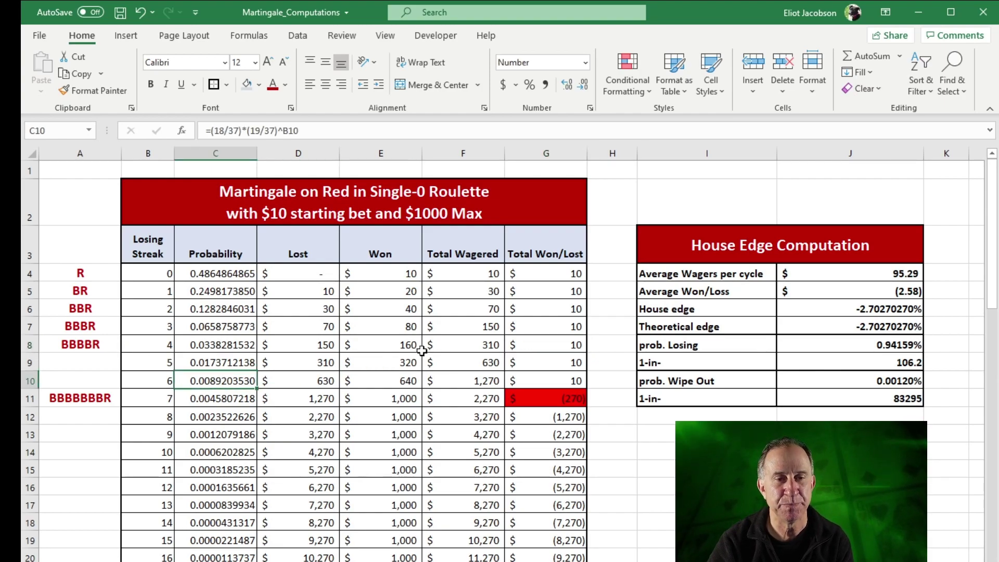
Step: Examine the Average Won/Loss SUMPRODUCT formula in J5 by highlighting its probability range C4:C104
click(799, 288)
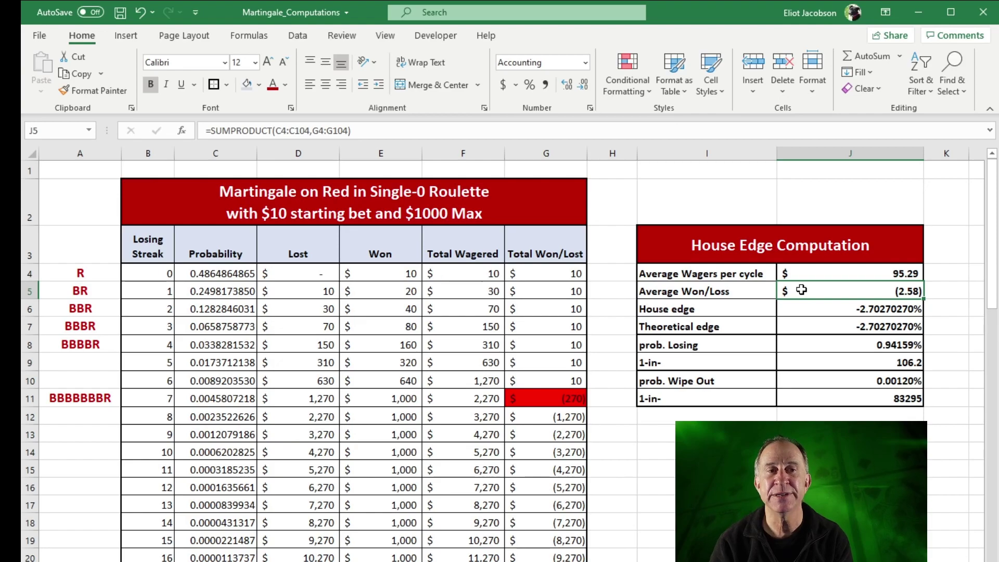
drag(311, 130, 279, 132)
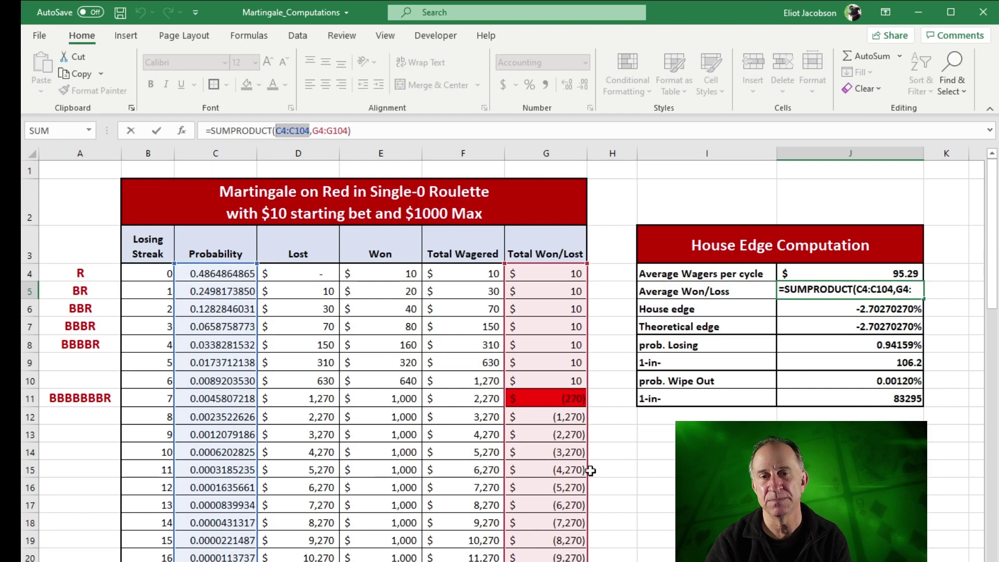
click(156, 131)
click(656, 450)
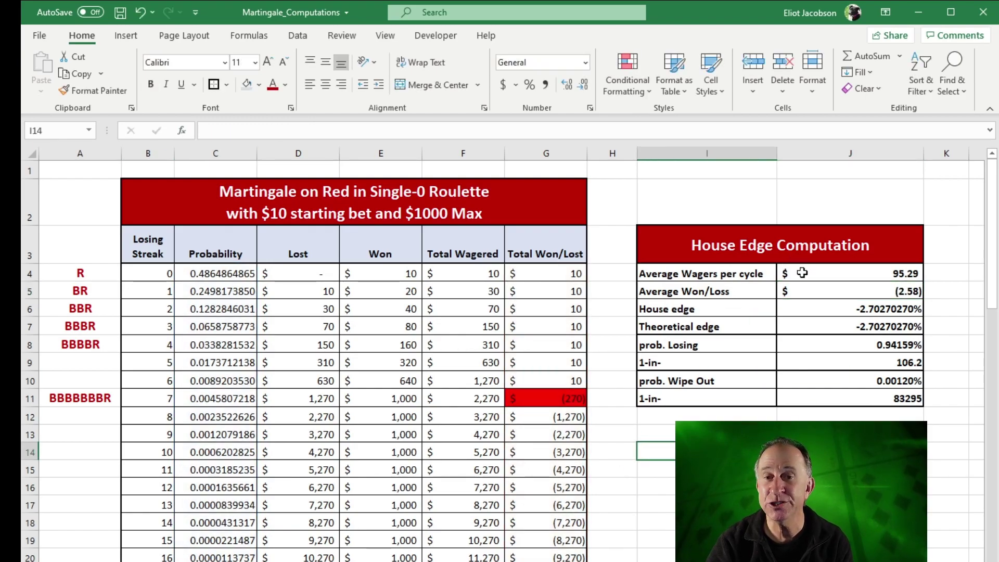
Step: Inspect Average Won/Loss in J5 and Average Wagers per cycle in J4, along with the House edge formula in J6 that divides them
click(834, 290)
drag(841, 273, 851, 290)
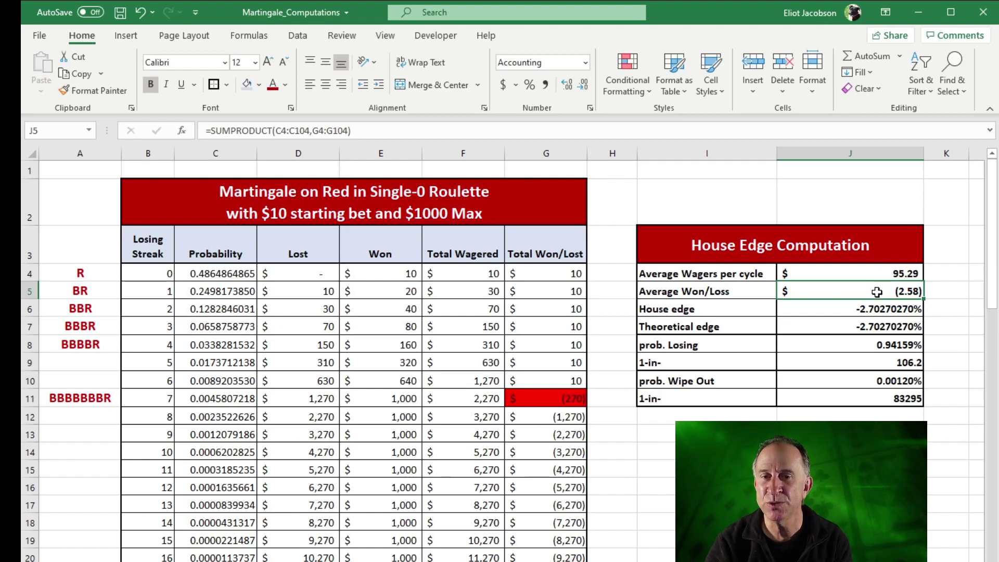
click(871, 275)
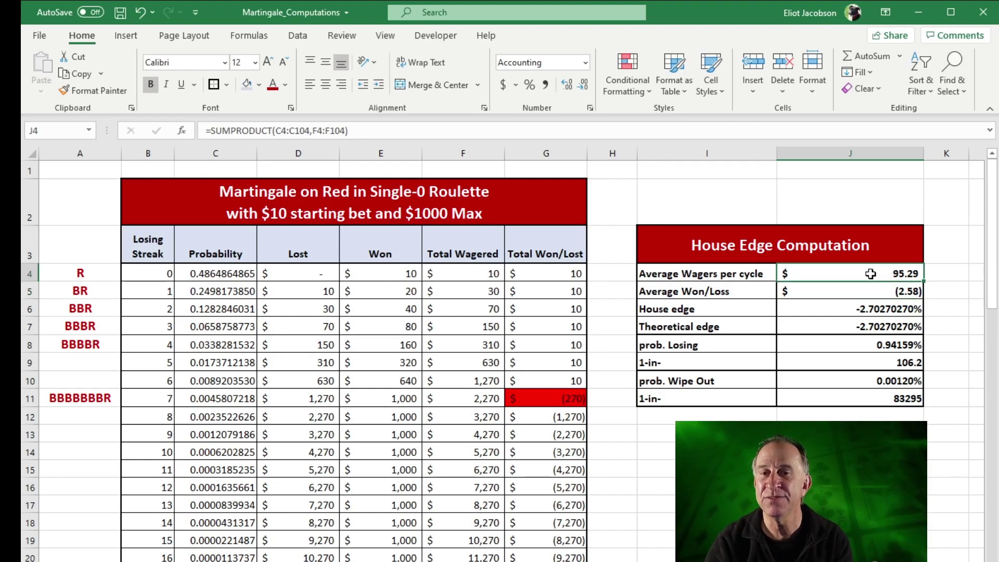
click(873, 311)
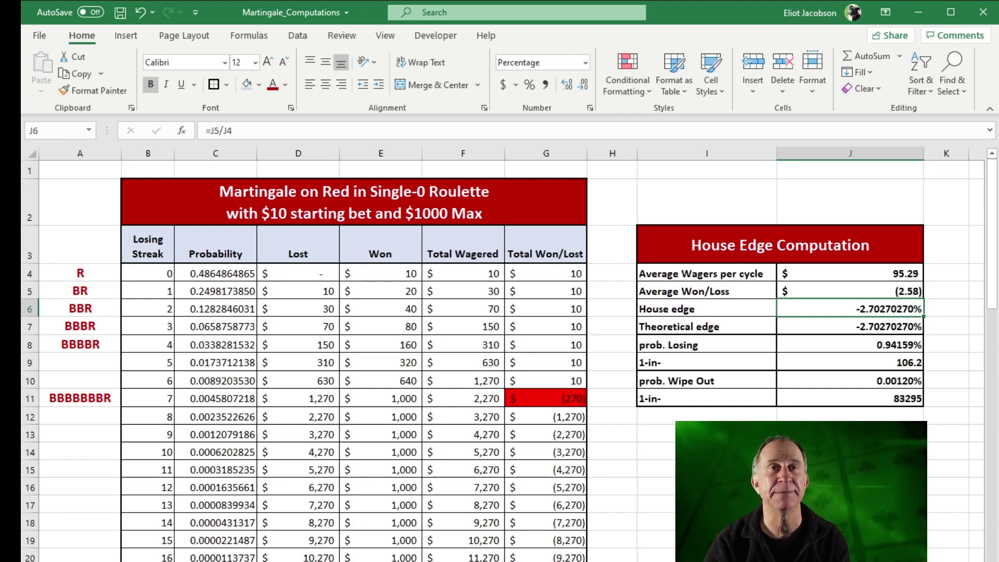
Step: Examine the Theoretical edge formula =-1/37 in J7 and compare its result with the computed House edge in J6
click(874, 325)
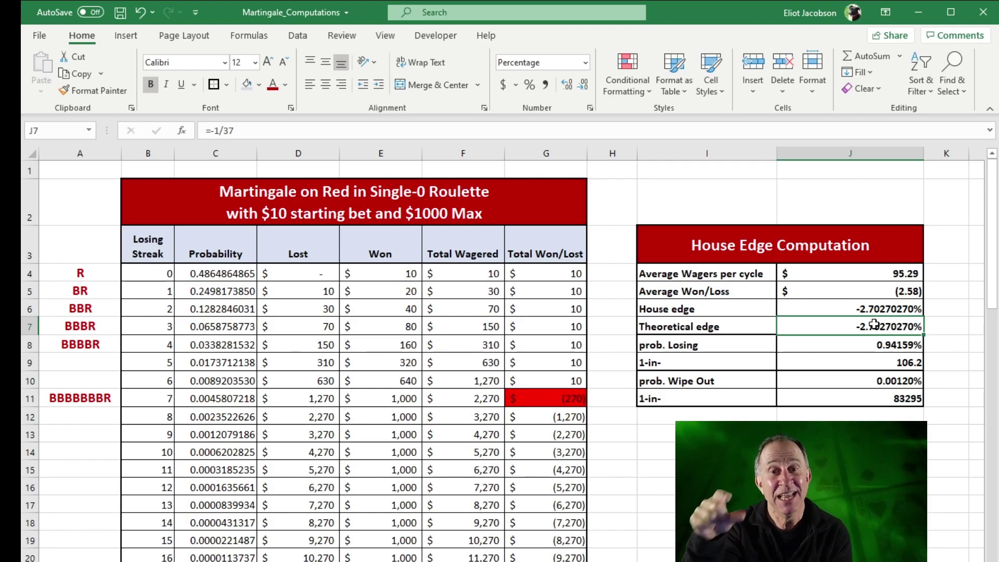
drag(255, 130, 211, 130)
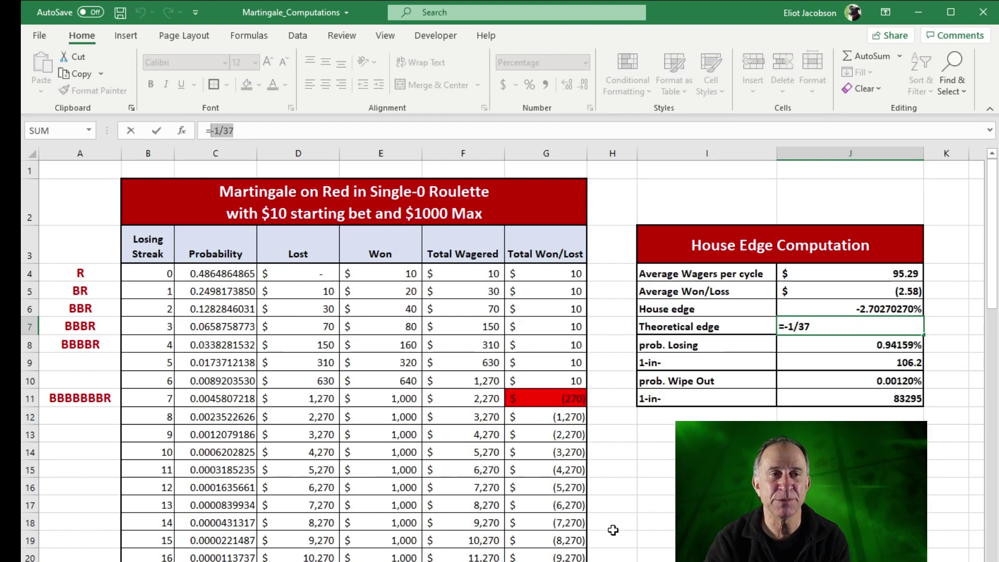
click(156, 131)
click(939, 512)
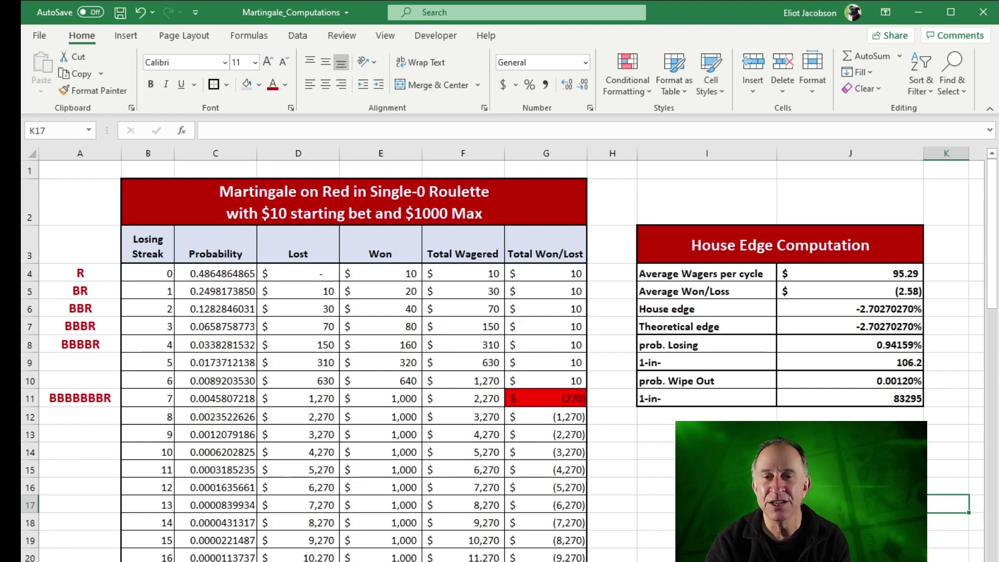
click(861, 328)
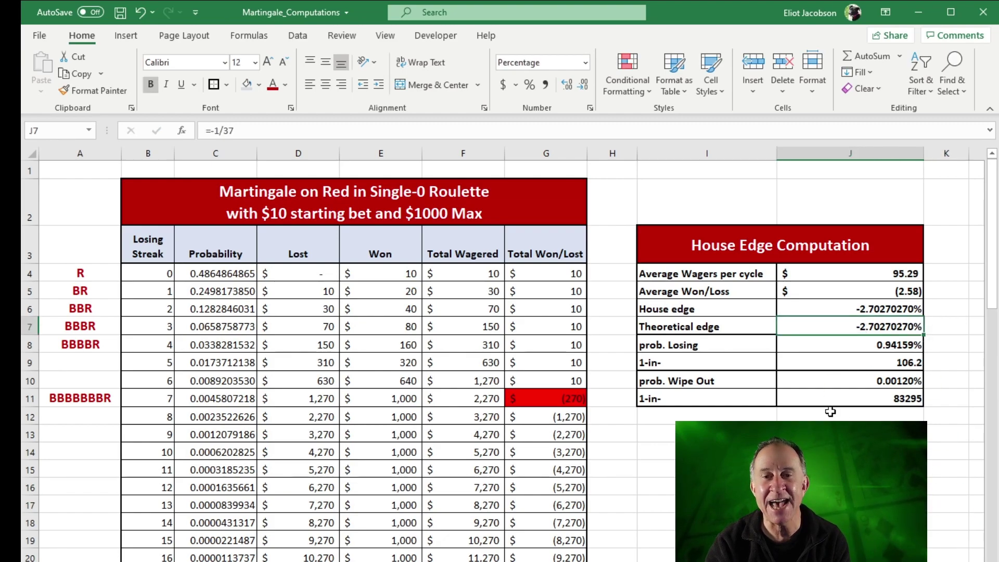
click(841, 309)
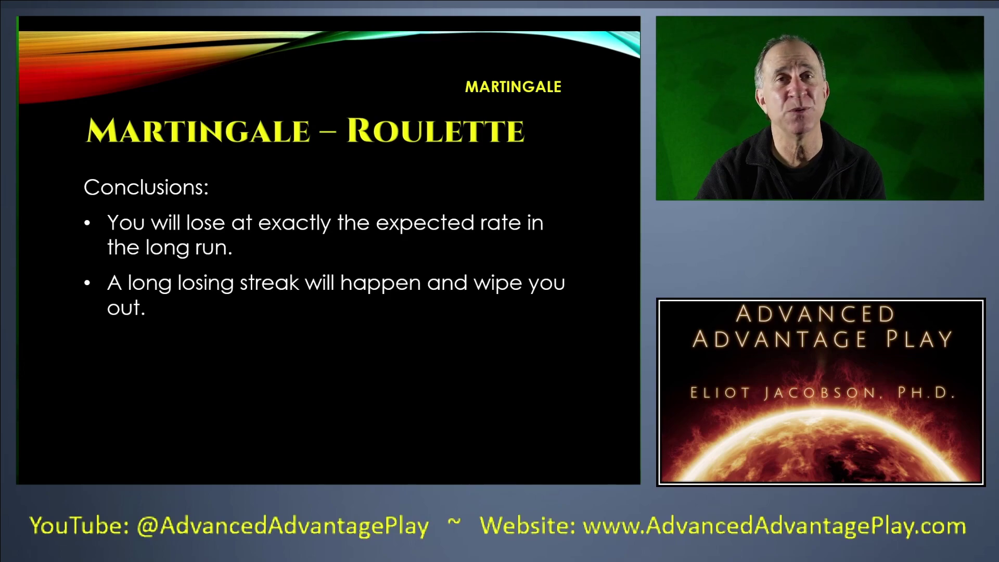
key(Right)
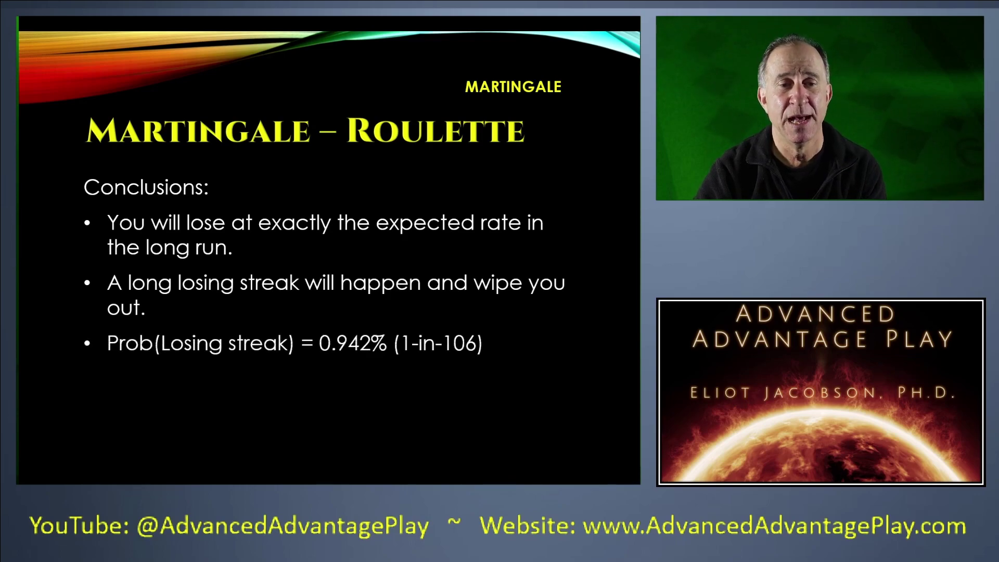